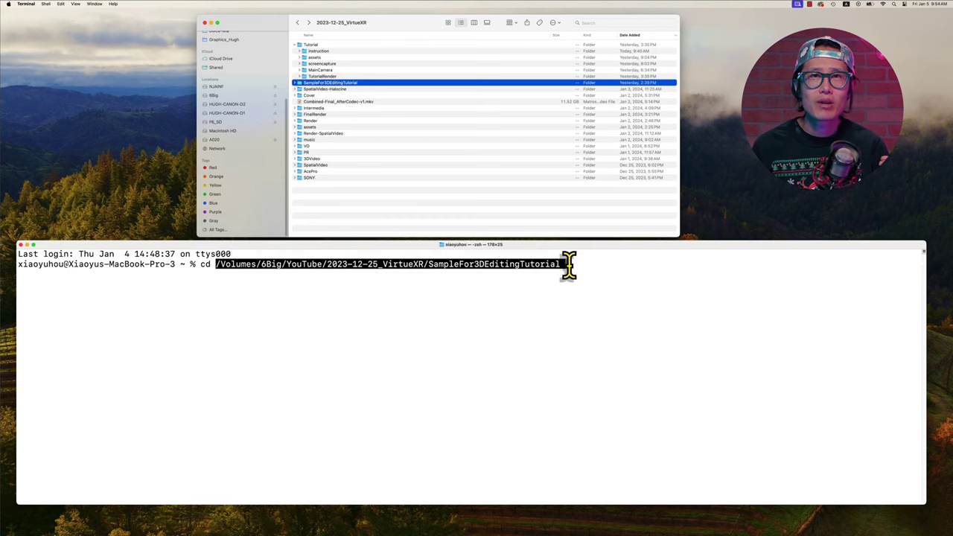
Step: In the SampleFor3DEditingTutorial folder, run the Terminal ffmpeg loop that crops *.mp4 files into 1920x1080 Left and Right versions
click(102, 200)
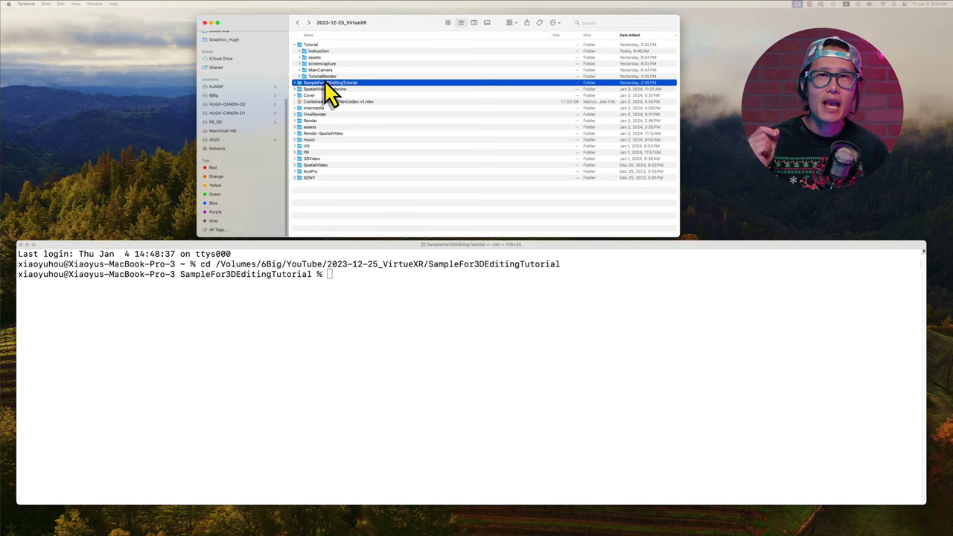
double_click(328, 82)
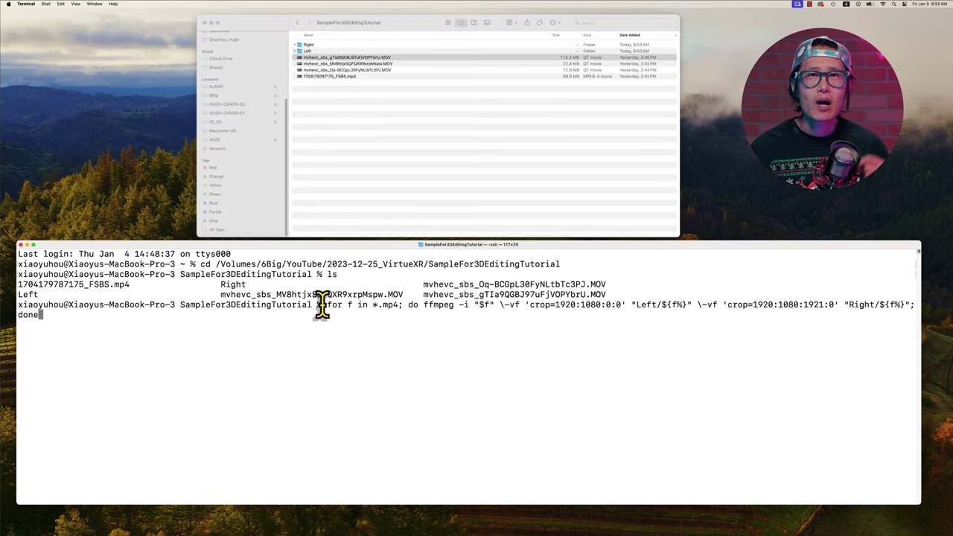
drag(326, 305, 354, 314)
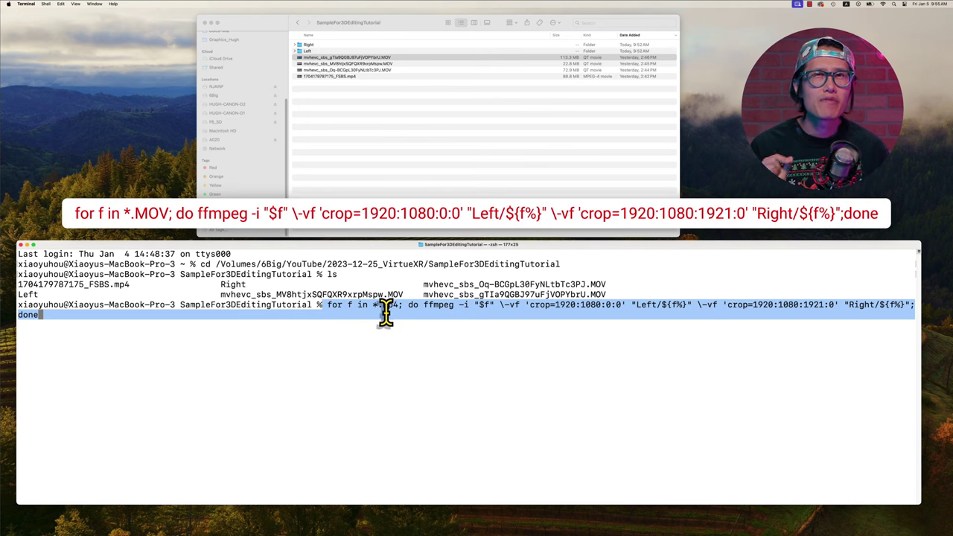
click(383, 312)
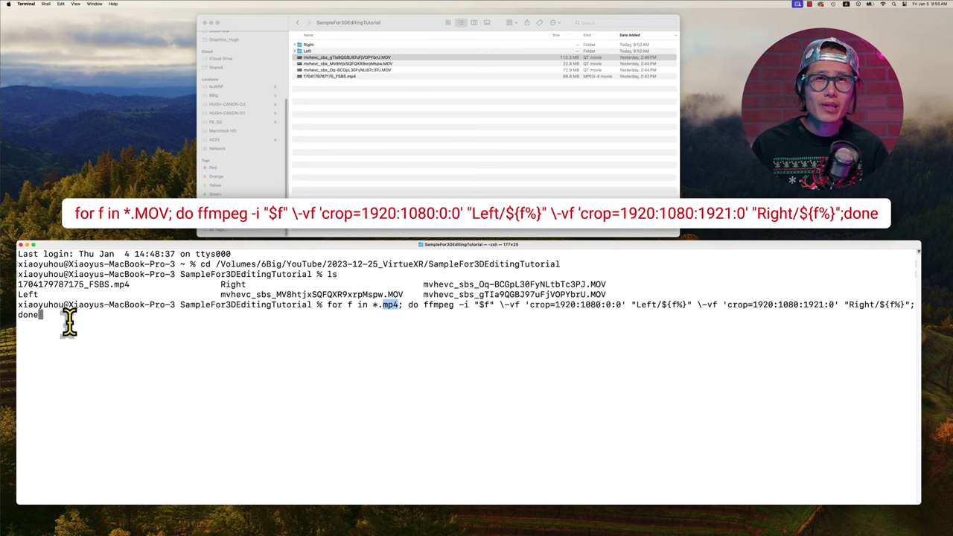
key(Return)
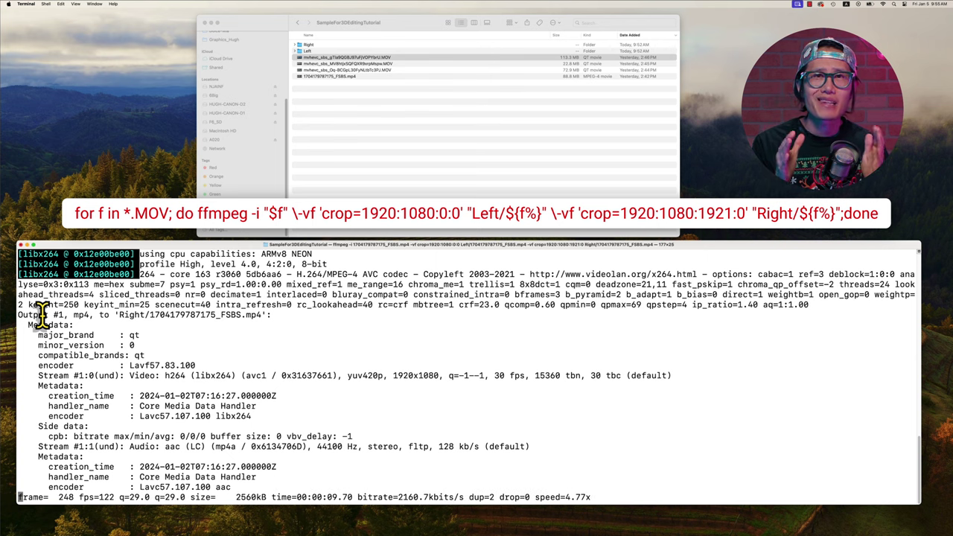
Step: Expand the Left and Right output folders in Finder and run the same ffmpeg crop loop on the *.MOV files
click(297, 50)
click(297, 45)
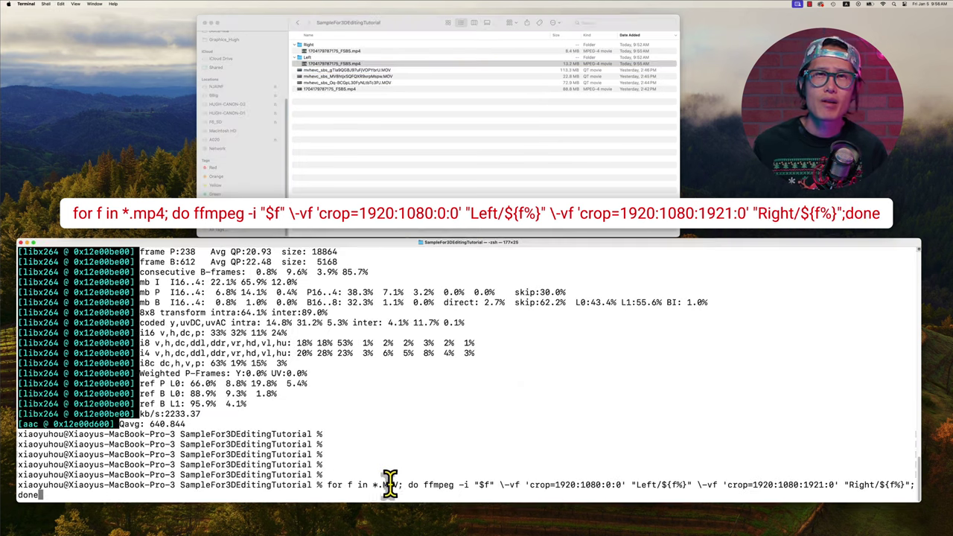
key(Return)
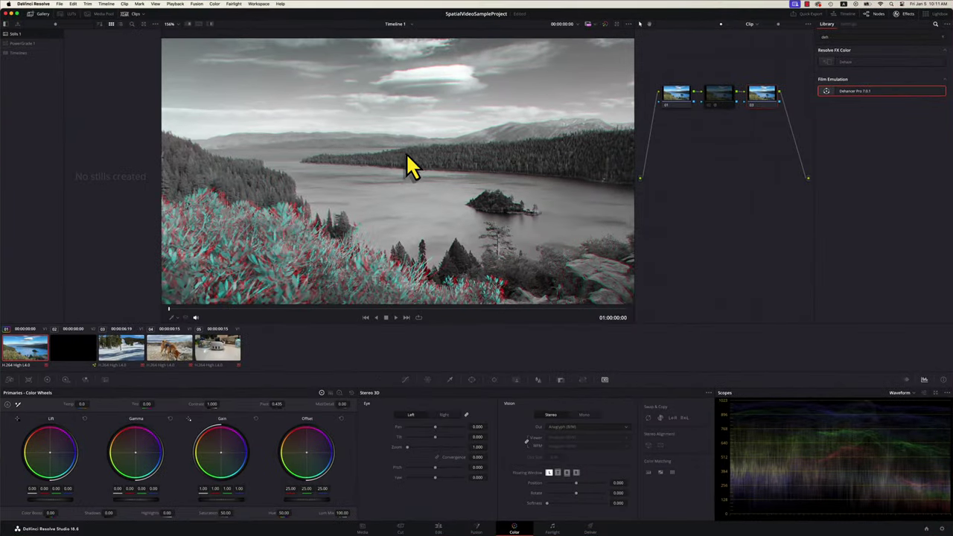
Step: Switch to DaVinci Resolve and examine the anaglyph fringing on the distant hills and tree line of the lake clip
scroll(408, 165, up, 10)
drag(403, 198, 403, 226)
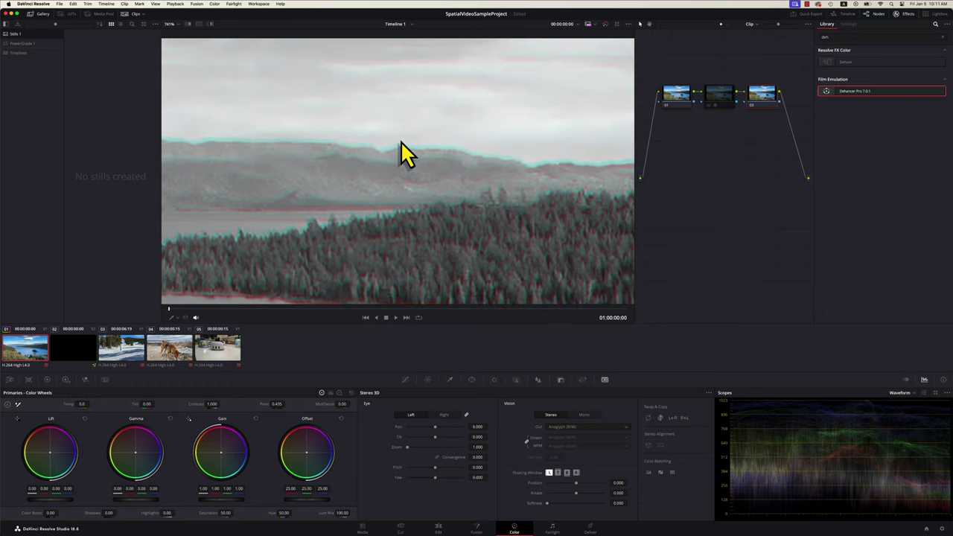
drag(314, 168, 295, 217)
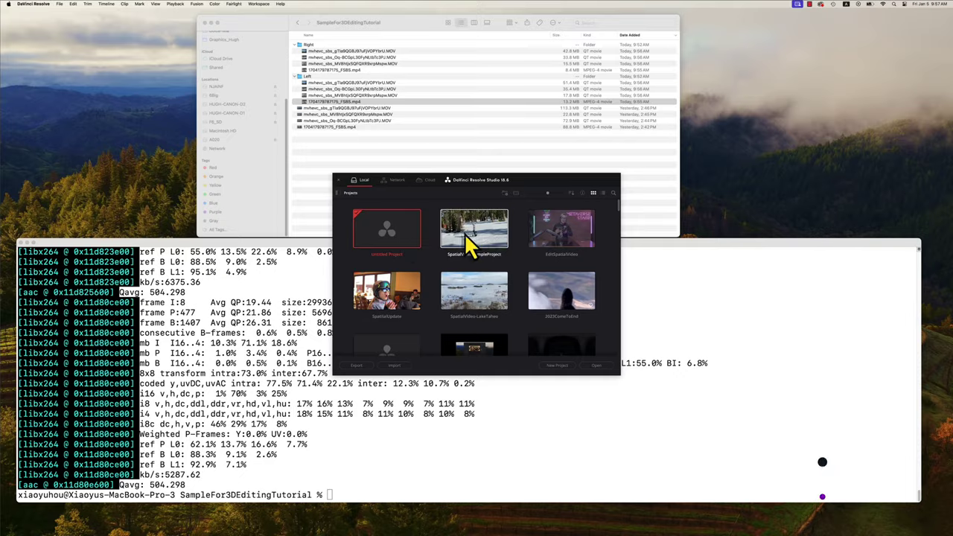
Step: Open the SpatialVideoSampleProject project and set its timeline resolution to 1920 x 1080 HD with a frame rate of 30
double_click(497, 243)
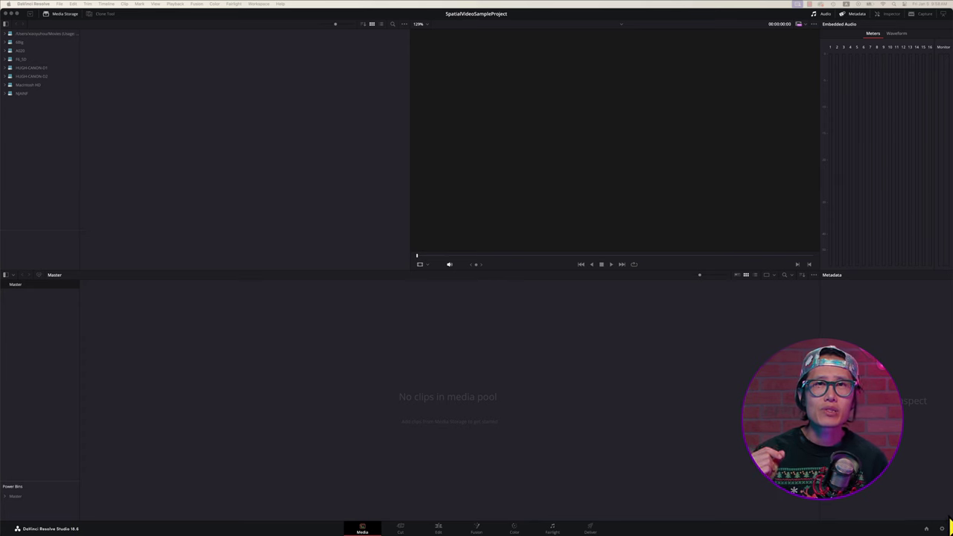
click(942, 529)
click(474, 108)
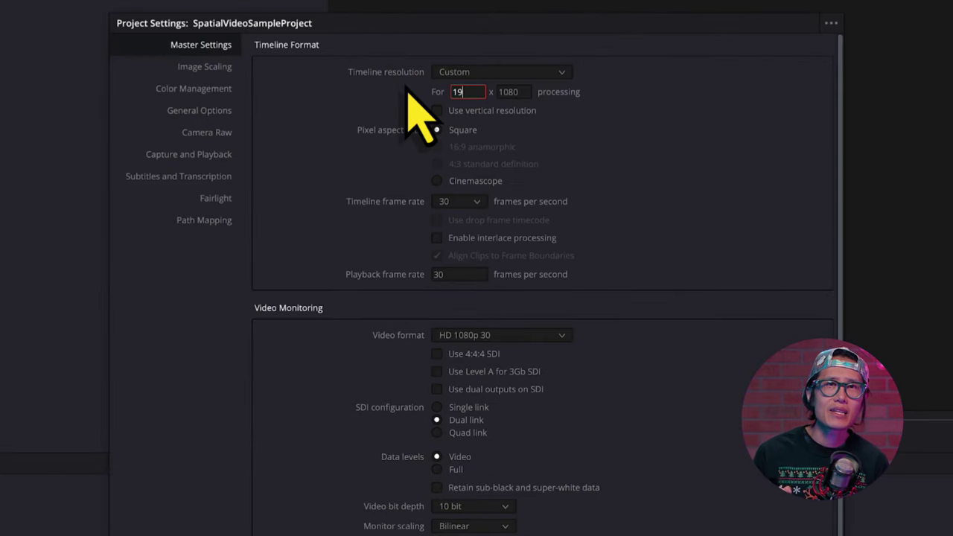
key(Return)
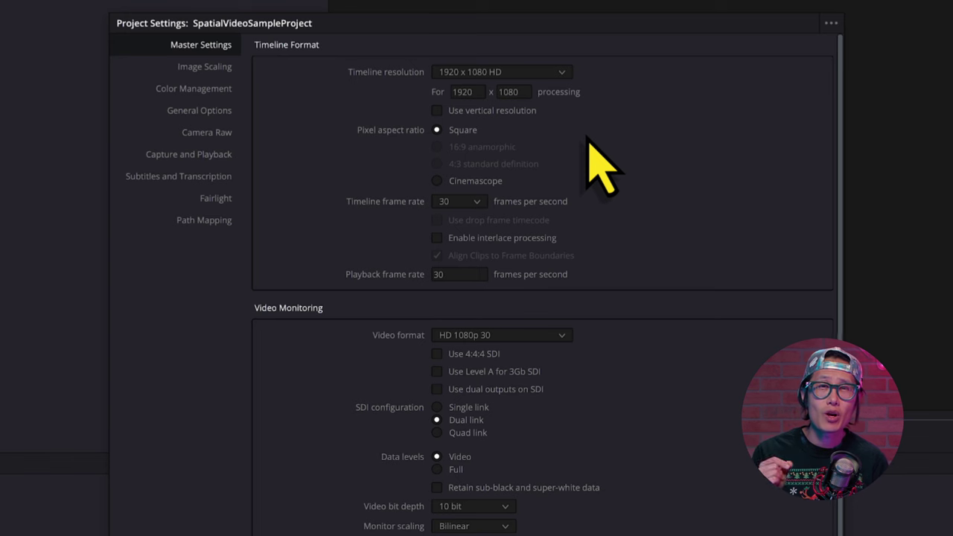
click(477, 203)
click(479, 204)
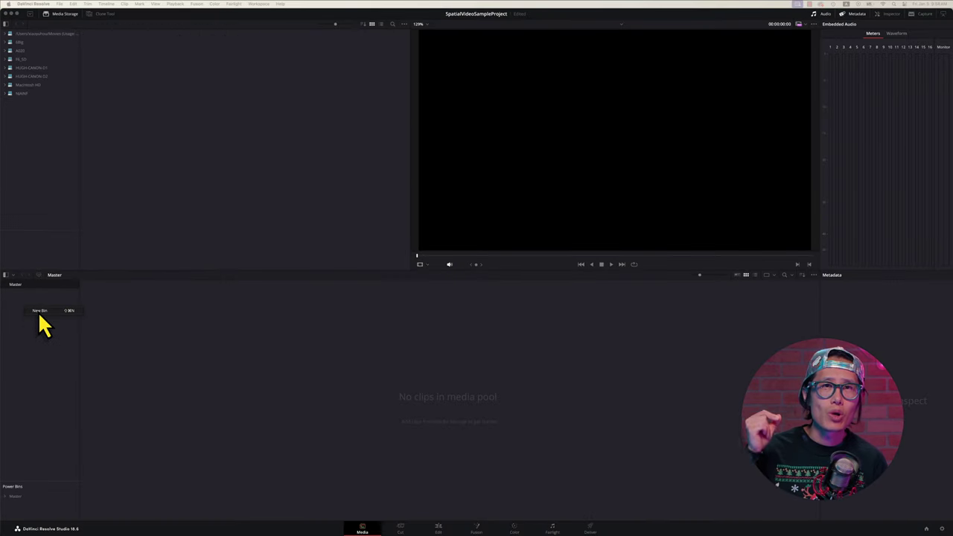
Step: Create two bins named Left and Right under Master in the media pool
click(39, 312)
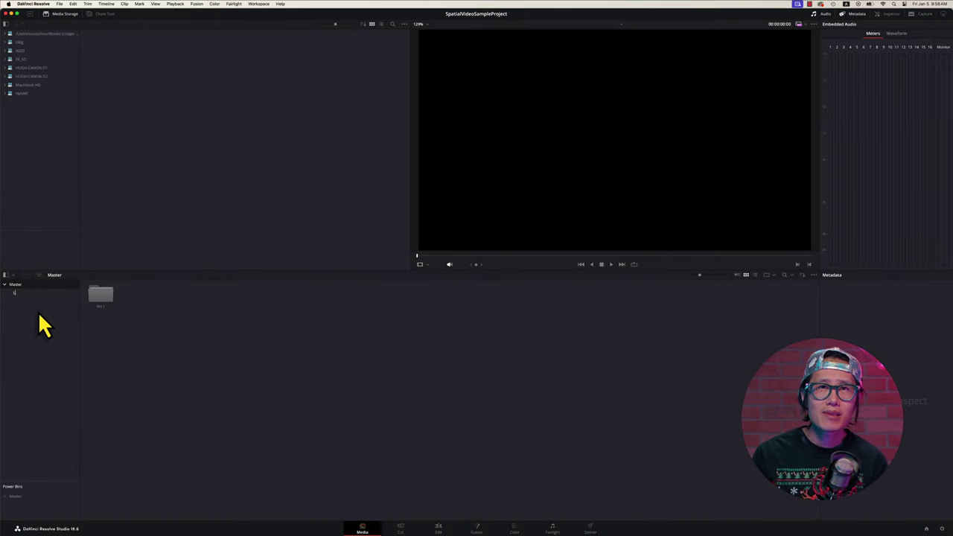
key(Return)
right_click(35, 304)
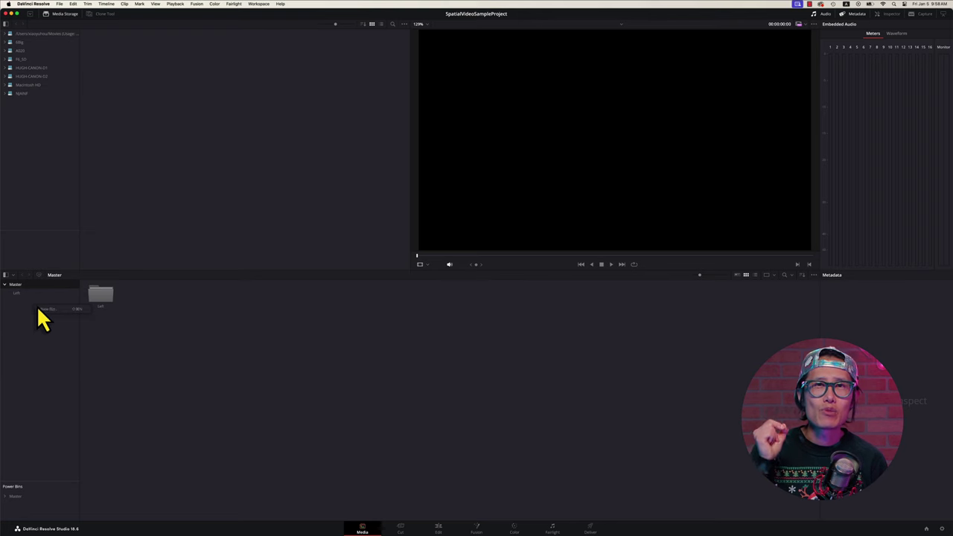
click(45, 310)
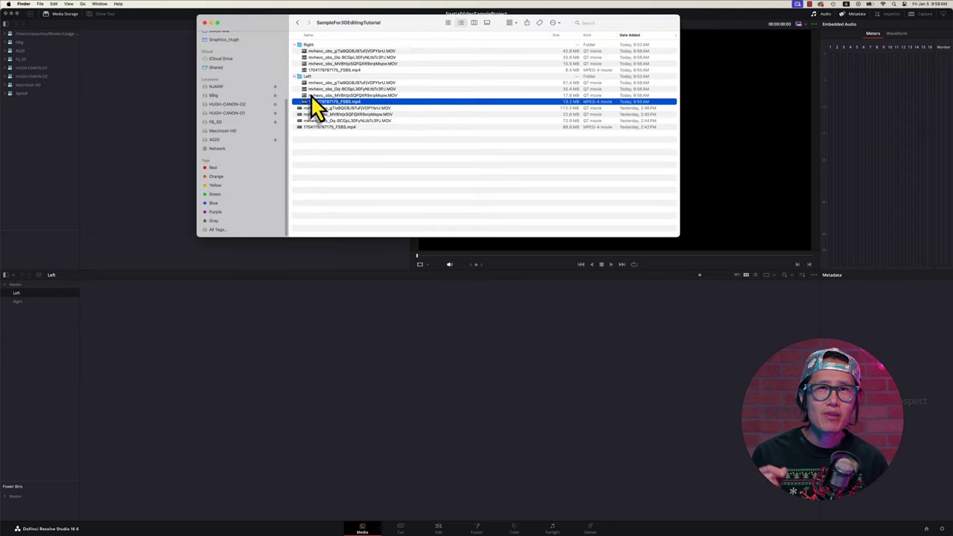
Step: Import the four clips of the Left folder into the Left bin and the four clips of the Right folder into the Right bin
drag(312, 100, 159, 350)
click(22, 302)
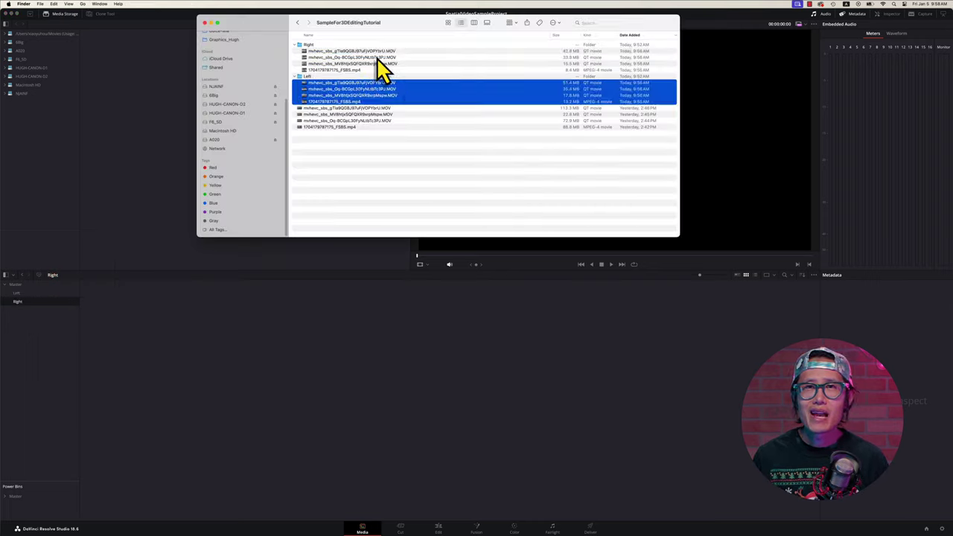
click(372, 51)
shift+click(350, 70)
drag(350, 70, 206, 326)
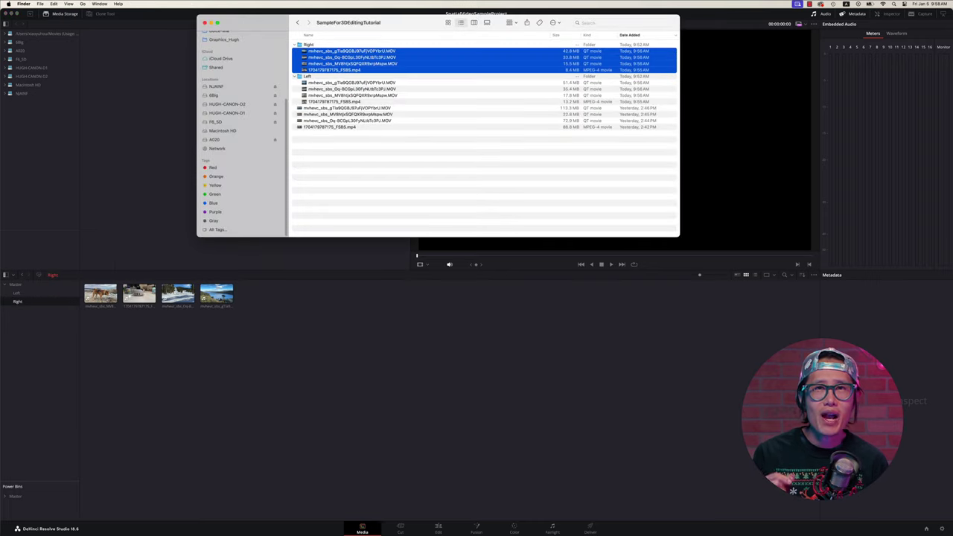
click(155, 422)
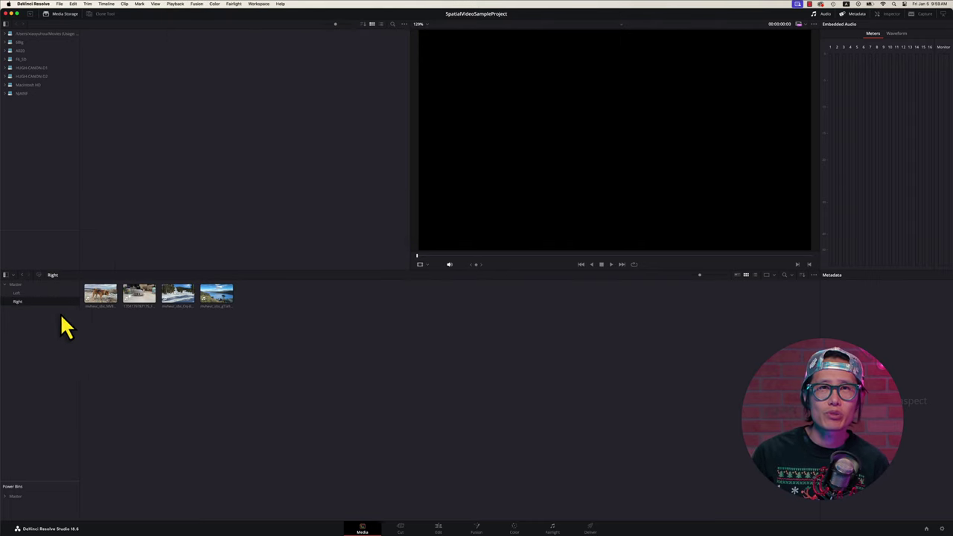
Step: Start Stereo 3D Sync on the Master bin and choose the Left bin as the left eye folder
right_click(17, 288)
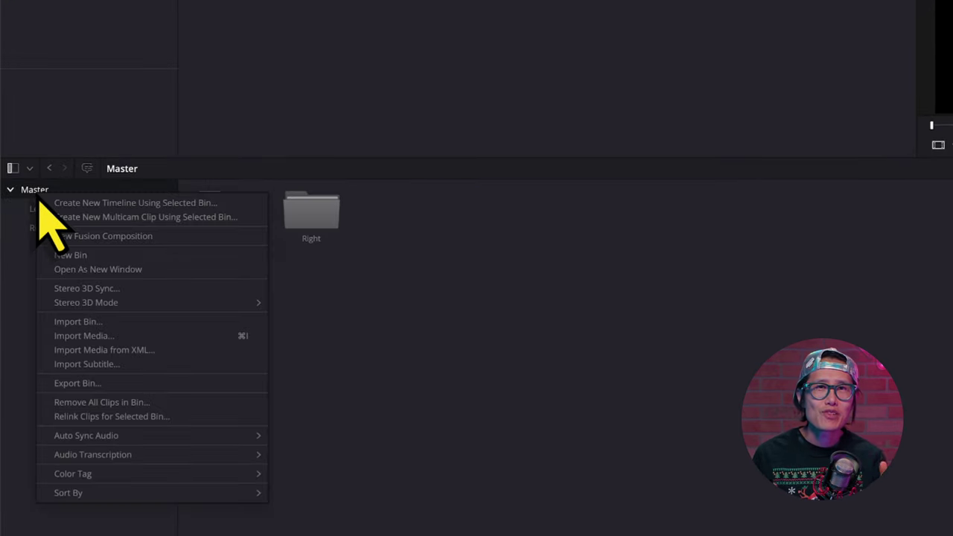
click(99, 292)
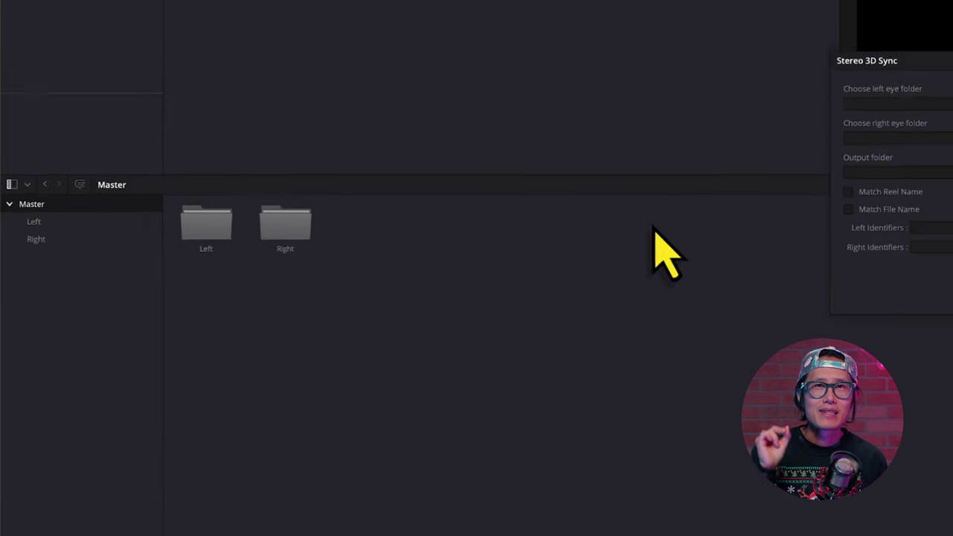
click(528, 236)
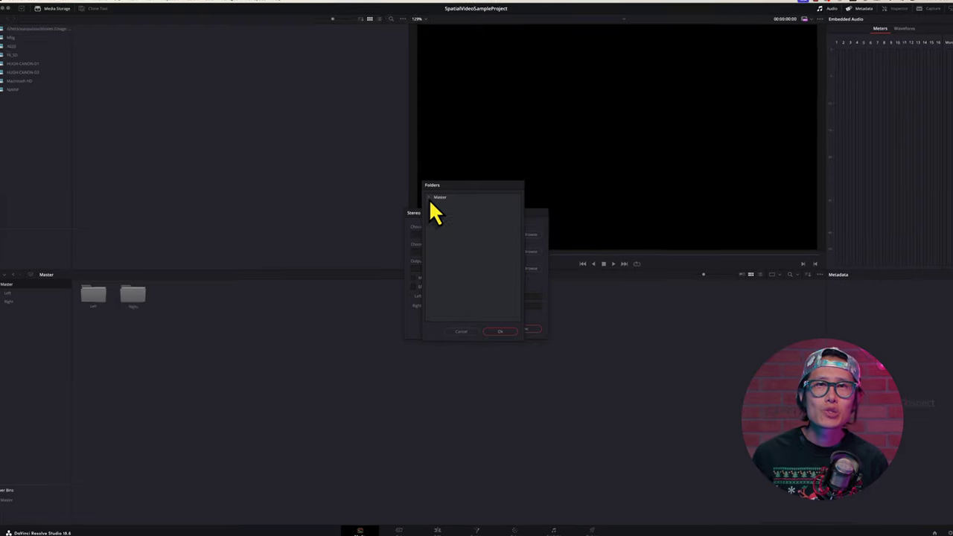
click(430, 199)
click(447, 207)
click(502, 330)
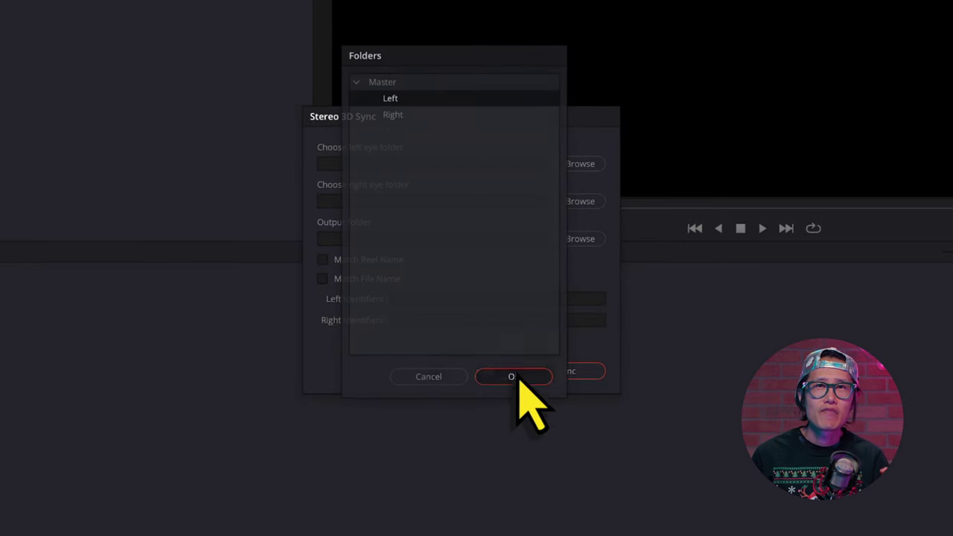
click(514, 376)
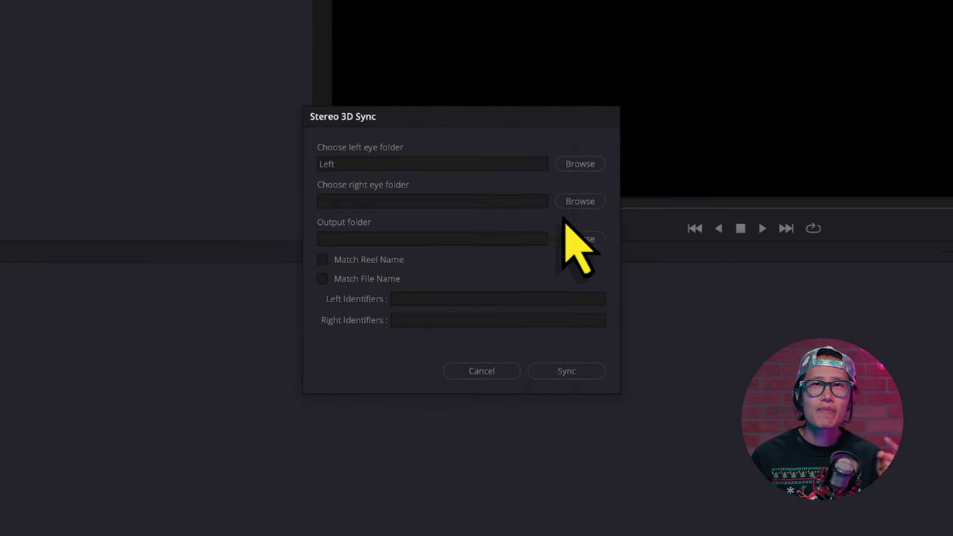
Step: Choose the Right bin as the right eye folder for the stereo sync
click(580, 203)
click(394, 114)
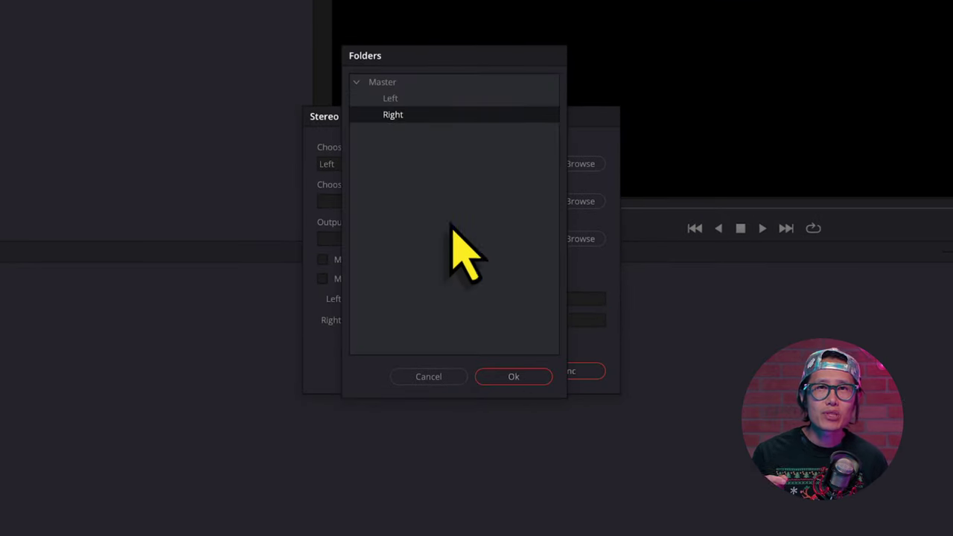
click(513, 377)
Step: Set Master as the output folder and run the sync to create the stereo clips
click(558, 244)
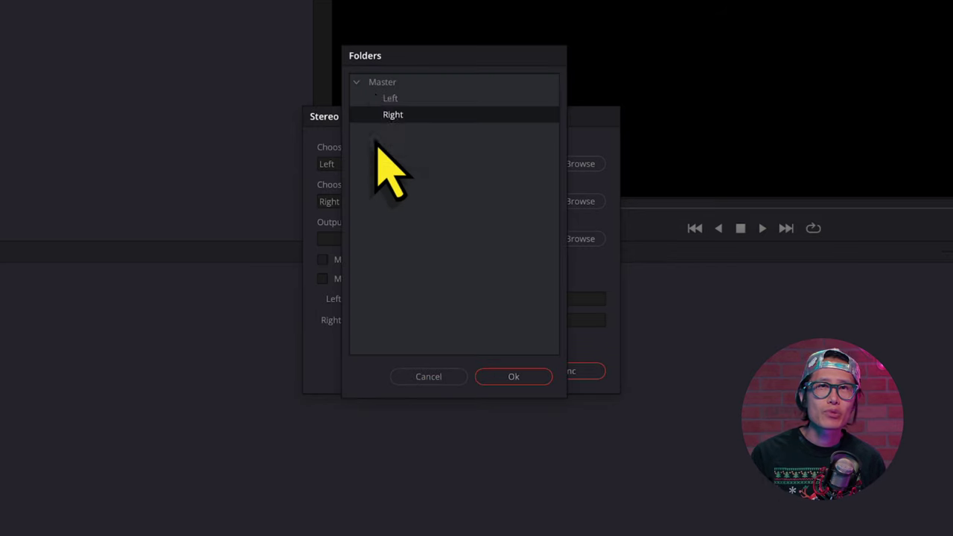
click(378, 88)
click(514, 376)
click(577, 371)
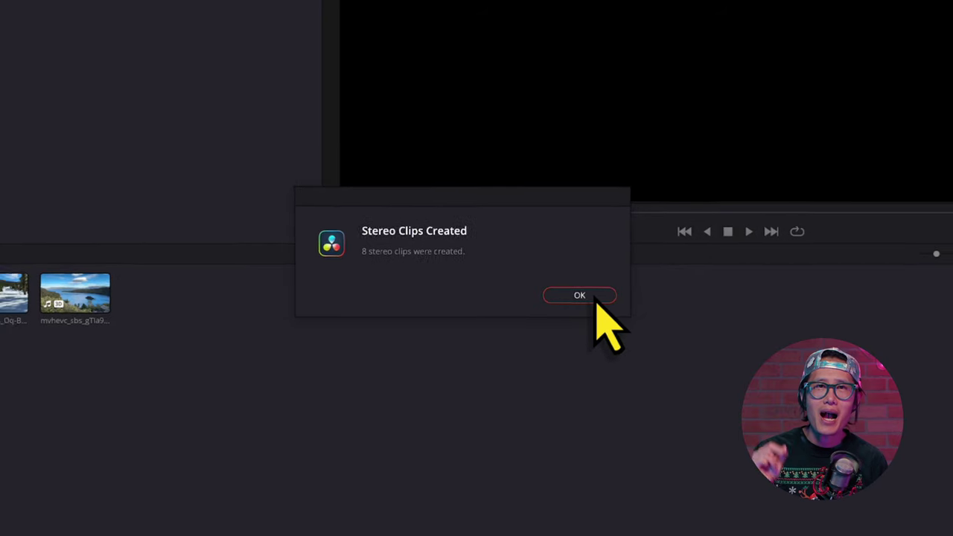
click(584, 296)
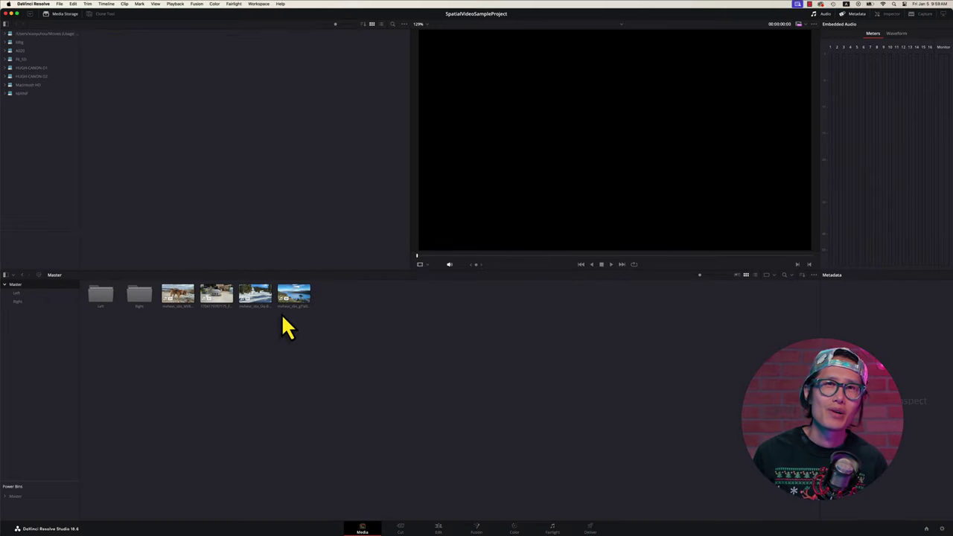
Step: Preview the four synced stereo clips in the Master bin one after another and clear the selection
click(279, 299)
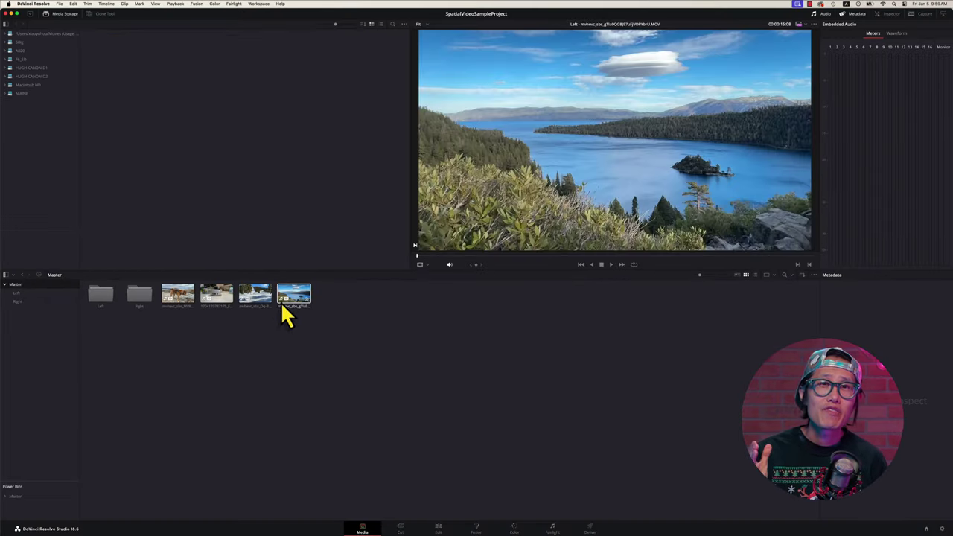
click(253, 299)
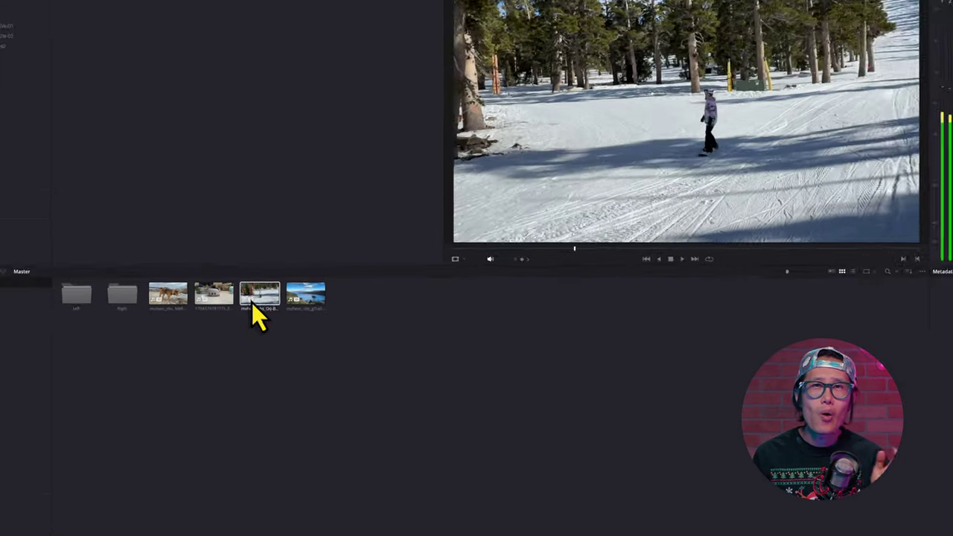
click(219, 301)
click(97, 314)
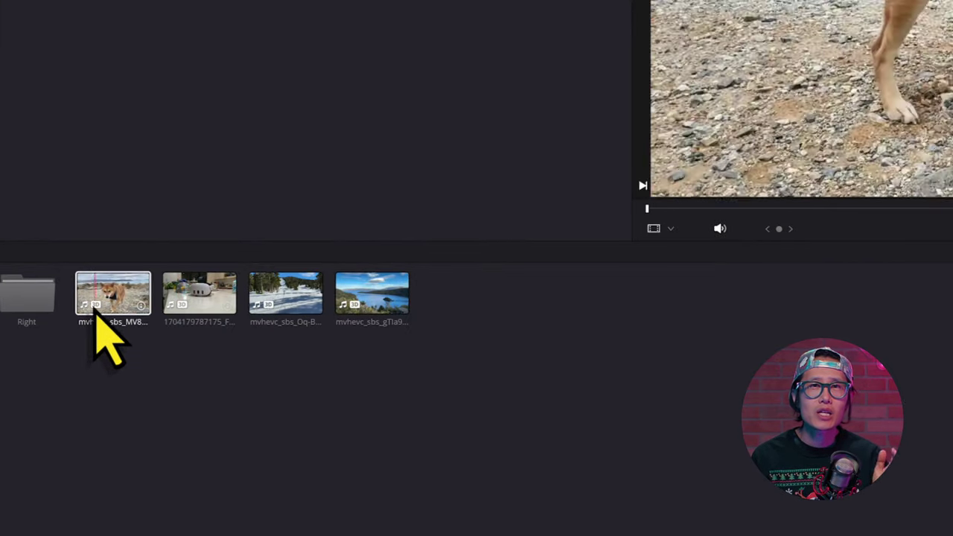
click(149, 404)
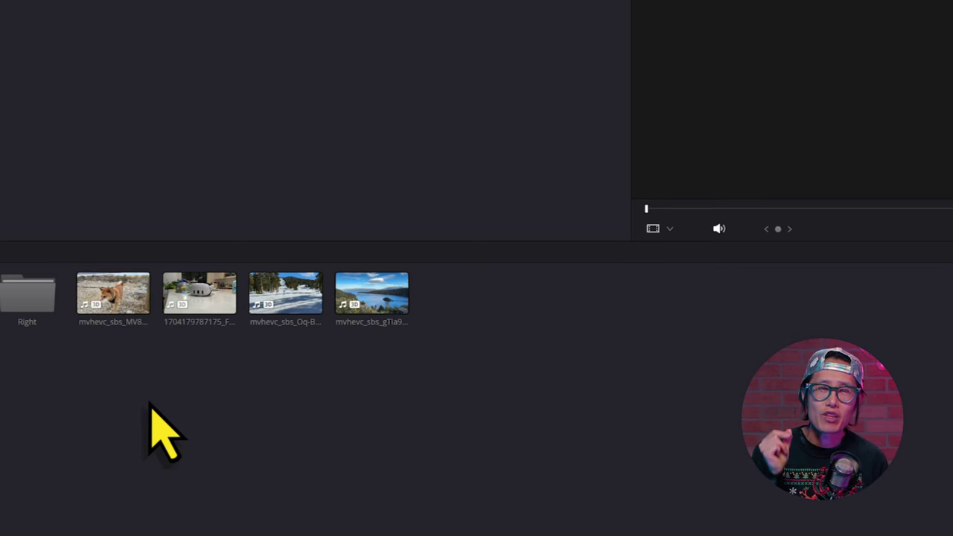
Step: Switch to the Edit page and place the four stereo clips on a new timeline
click(435, 527)
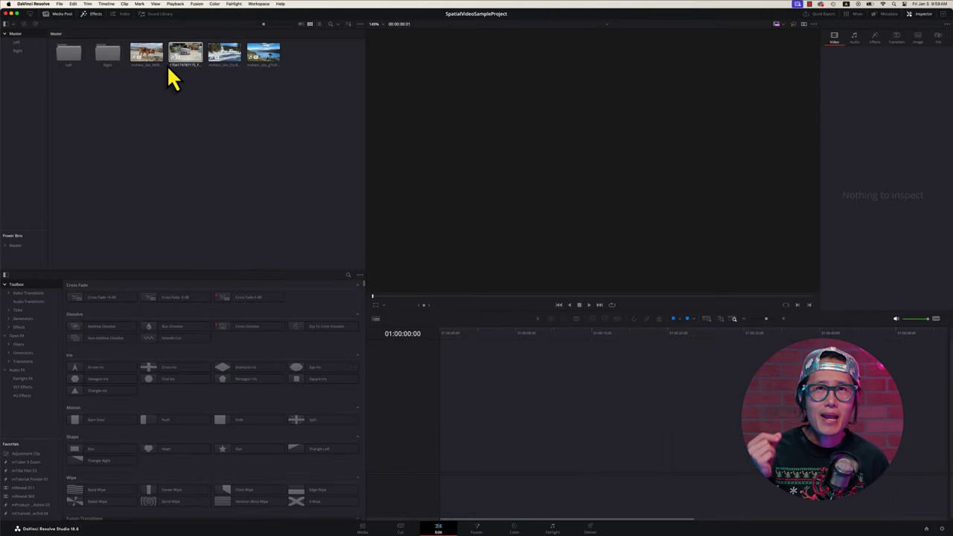
drag(216, 64, 446, 424)
Step: Trim the start of the snow clip on the timeline and close the gap left after the headset clip
drag(488, 333, 536, 373)
mouse_move(529, 414)
mouse_down()
mouse_move(542, 435)
mouse_move(542, 419)
mouse_up()
click(537, 420)
key(BackSpace)
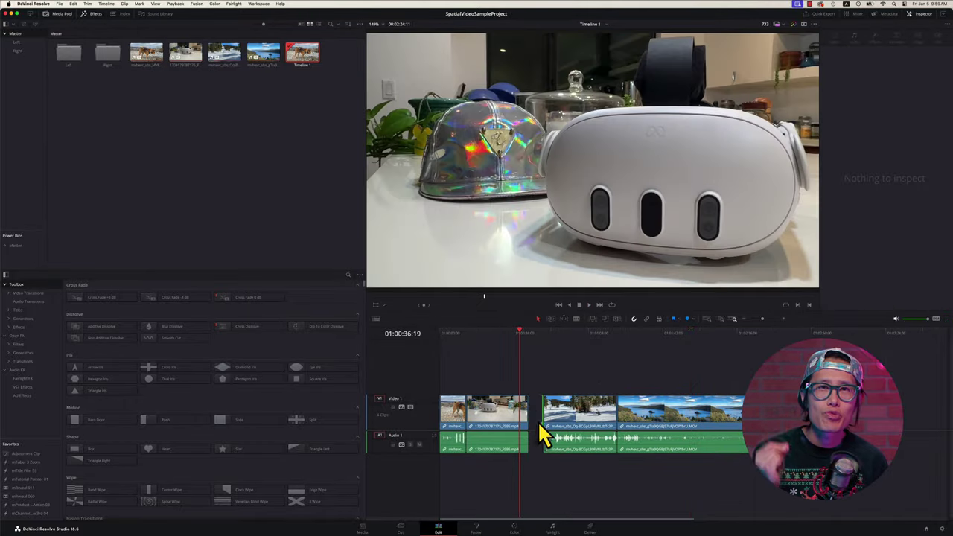
click(640, 408)
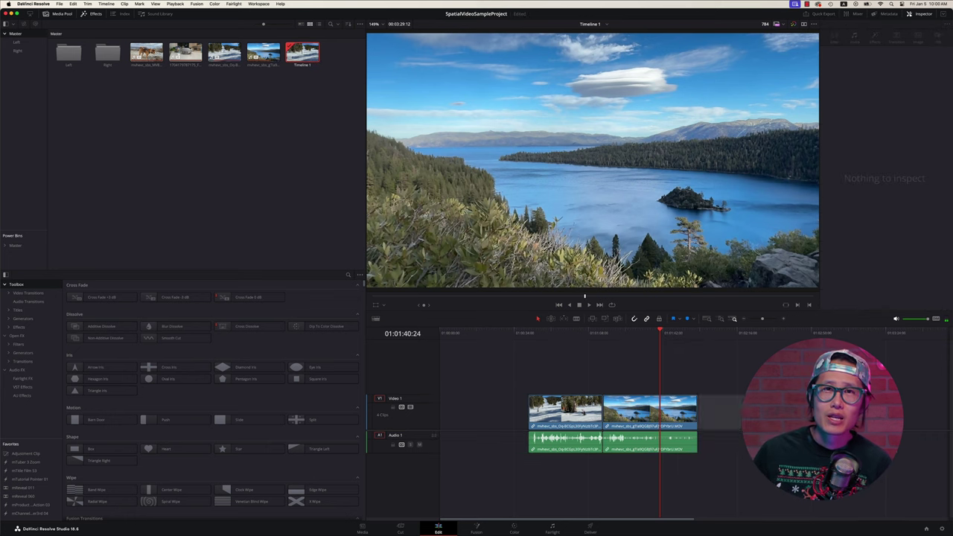
Step: Rearrange the timeline so the lake clip comes first, followed without gaps by the snow, dog and headset clips
drag(583, 422, 609, 422)
drag(667, 423, 432, 427)
drag(622, 421, 571, 422)
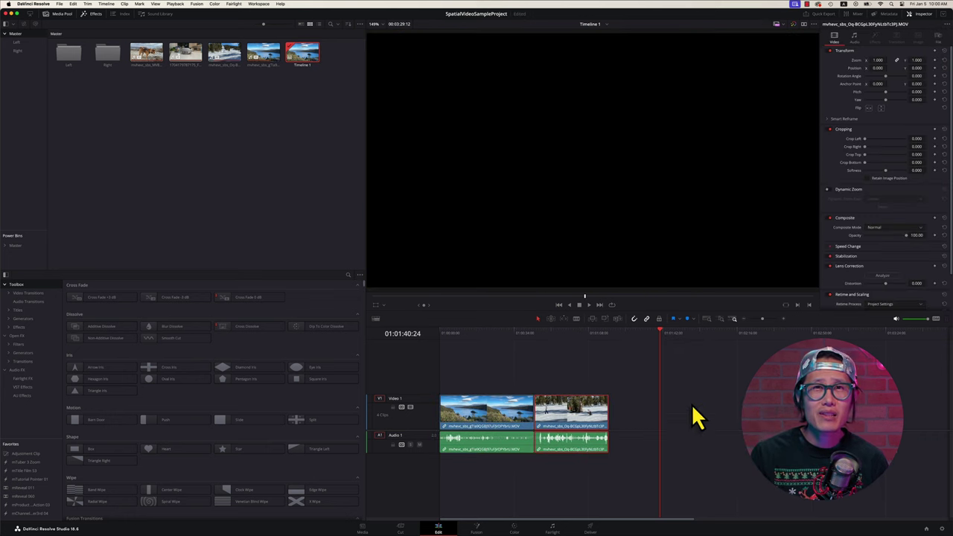
drag(692, 404, 812, 443)
drag(782, 425, 652, 426)
drag(699, 417, 675, 417)
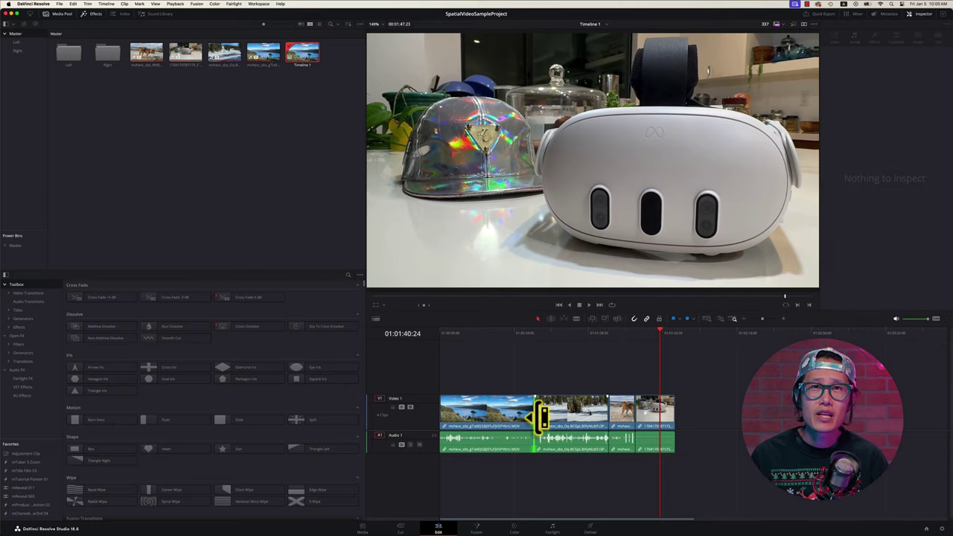
Step: Add the default transition at each of the three cuts between the timeline clips
key(super+t)
scroll(542, 414, up, 3)
scroll(542, 414, down, 1)
click(611, 416)
key(super+t)
click(650, 414)
key(super+t)
Step: Place the playhead at 01:00:08:22 in the lake clip and search the effects library for mMatrix
drag(642, 335, 461, 337)
scroll(447, 354, down, 3)
click(347, 275)
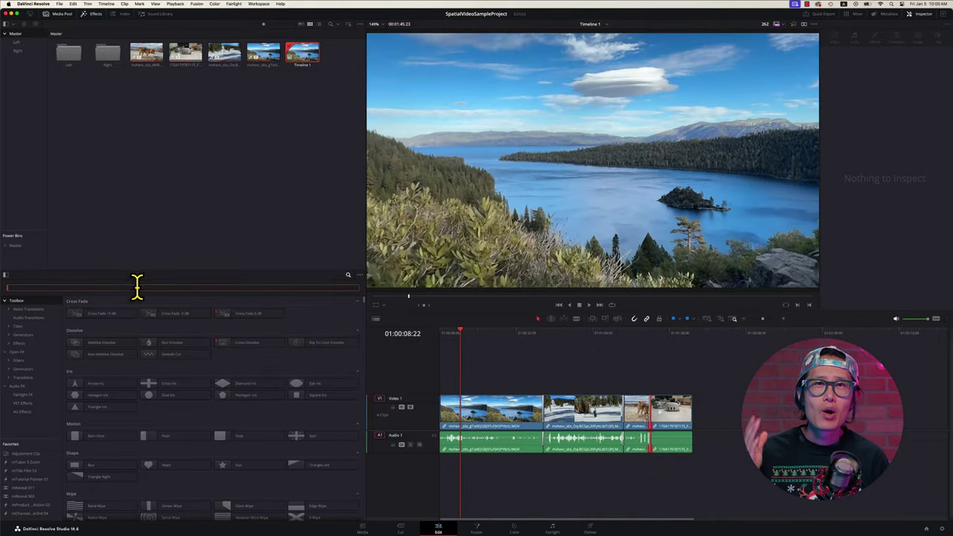
text(mag)
key(BackSpace)
key(BackSpace)
key(BackSpace)
key(BackSpace)
key(BackSpace)
key(BackSpace)
key(BackSpace)
text(matrix)
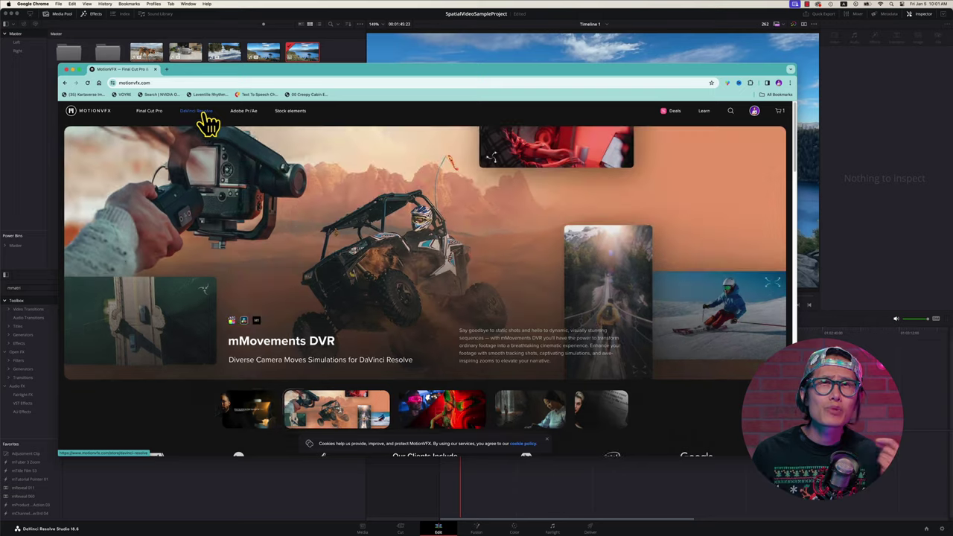
Step: In the Chrome window, open MotionVFX's DaVinci Resolve store and search its products for FREE
click(203, 112)
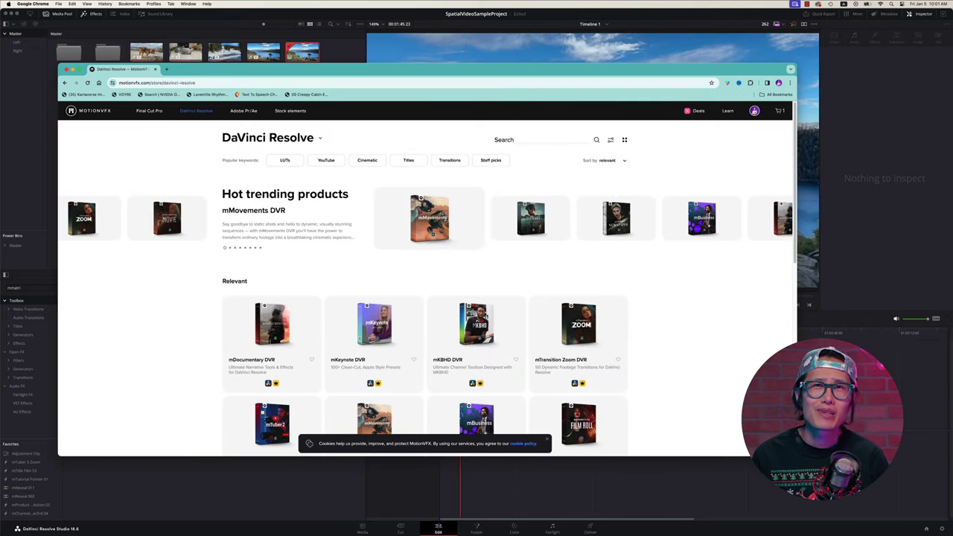
click(514, 139)
text(FREE)
key(Return)
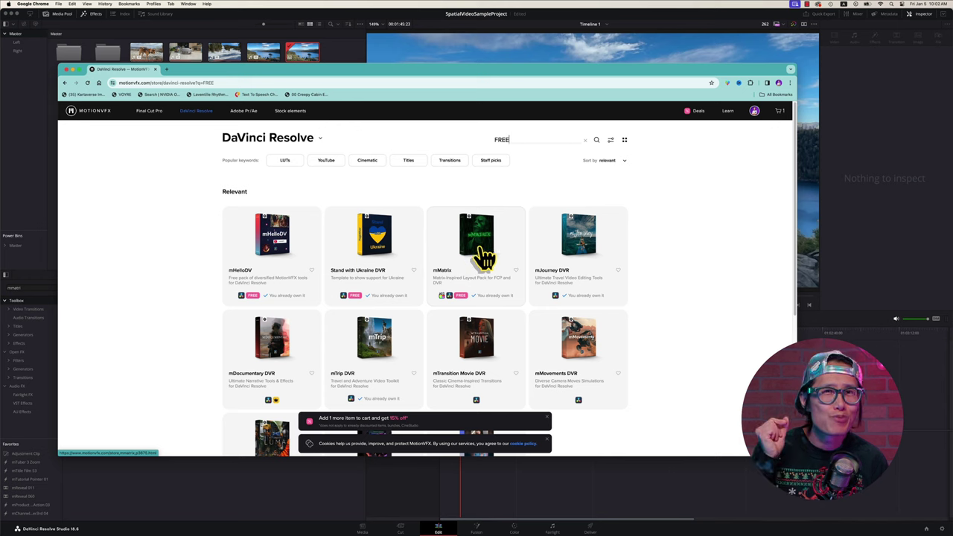
Step: Open the free mMatrix product page and look through its trailer and tutorials
click(461, 292)
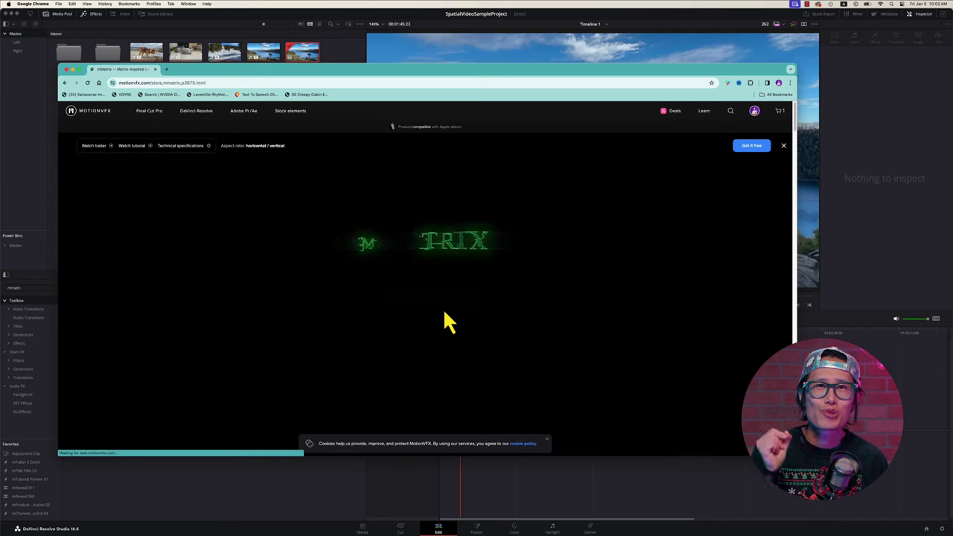
scroll(510, 307, down, 5)
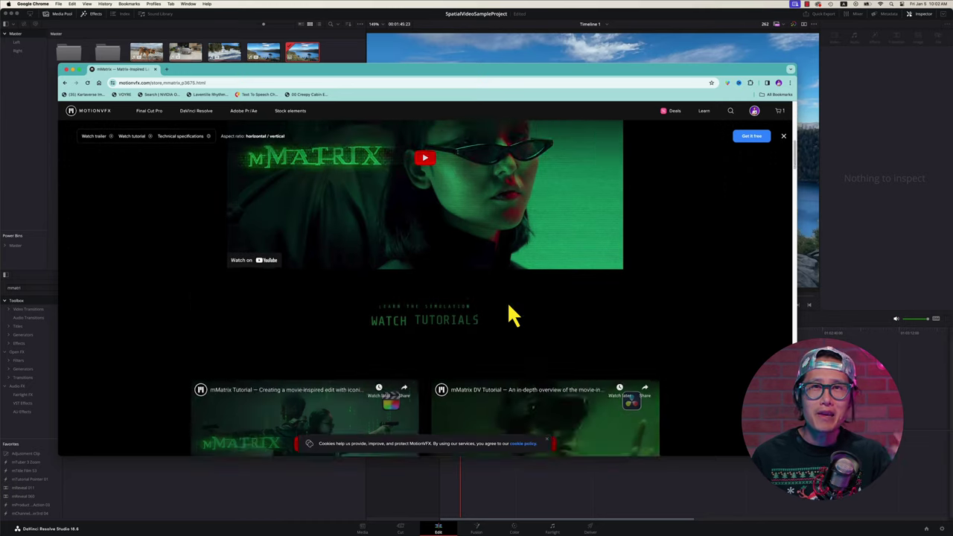
scroll(508, 306, down, 10)
Step: Look through the mTrip DVR product page, including its trailer, typography presets and sample visuals
click(508, 305)
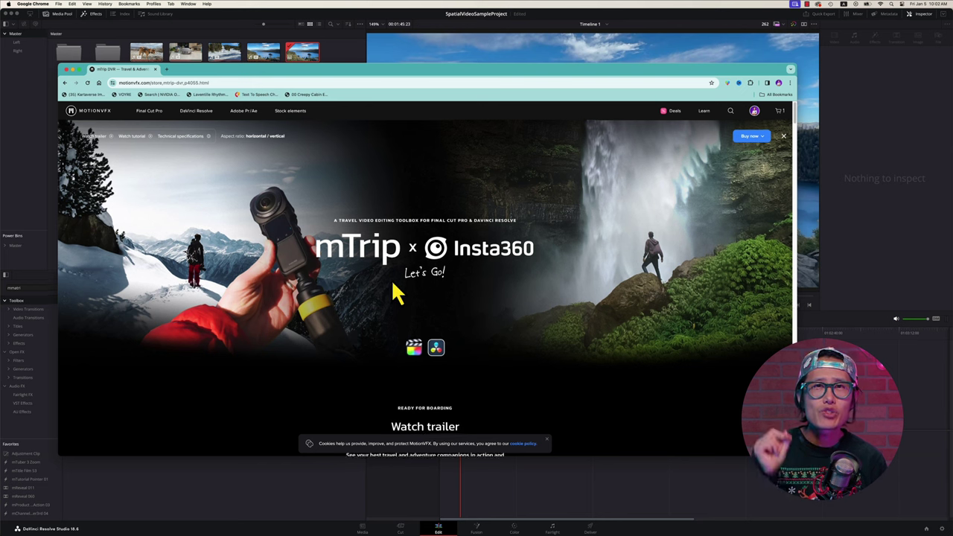
scroll(396, 294, down, 5)
scroll(397, 294, down, 8)
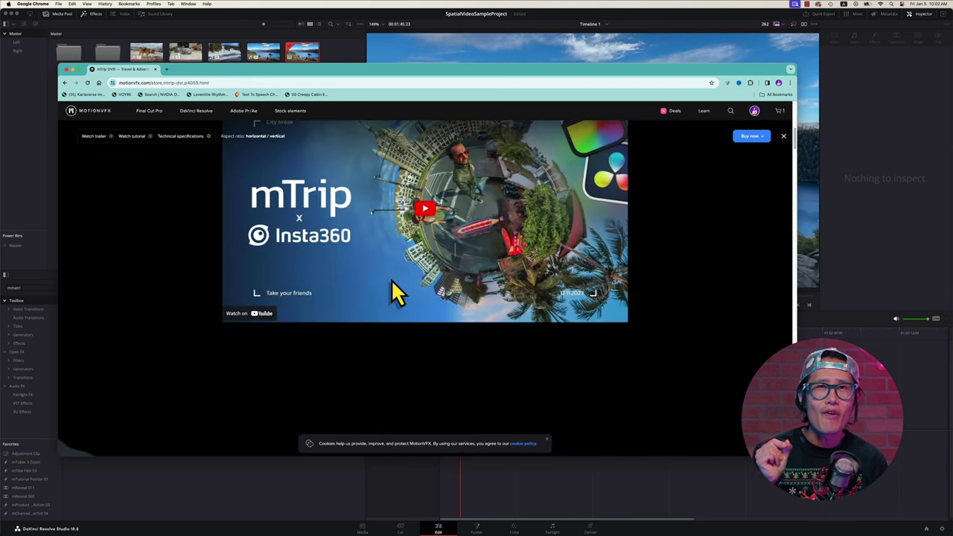
scroll(397, 294, down, 10)
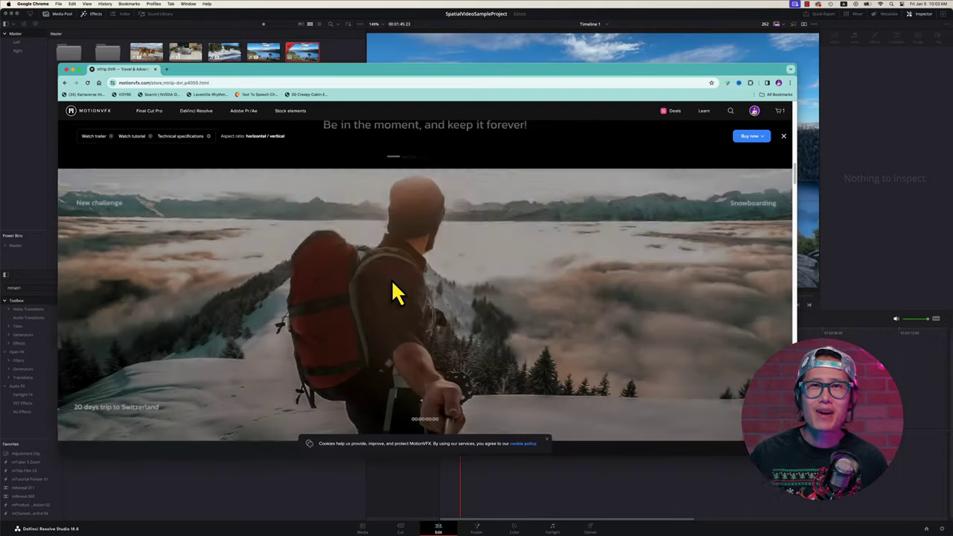
scroll(392, 284, down, 10)
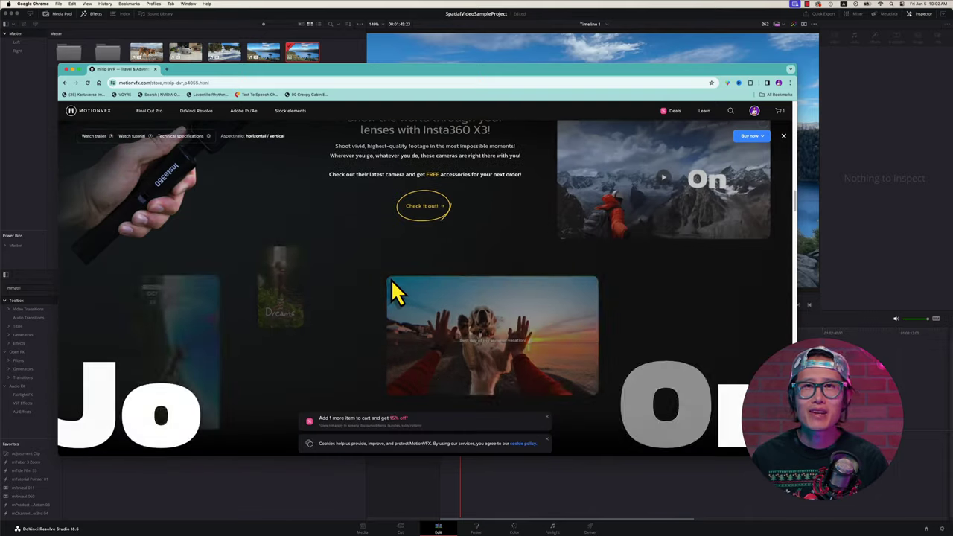
scroll(393, 283, down, 10)
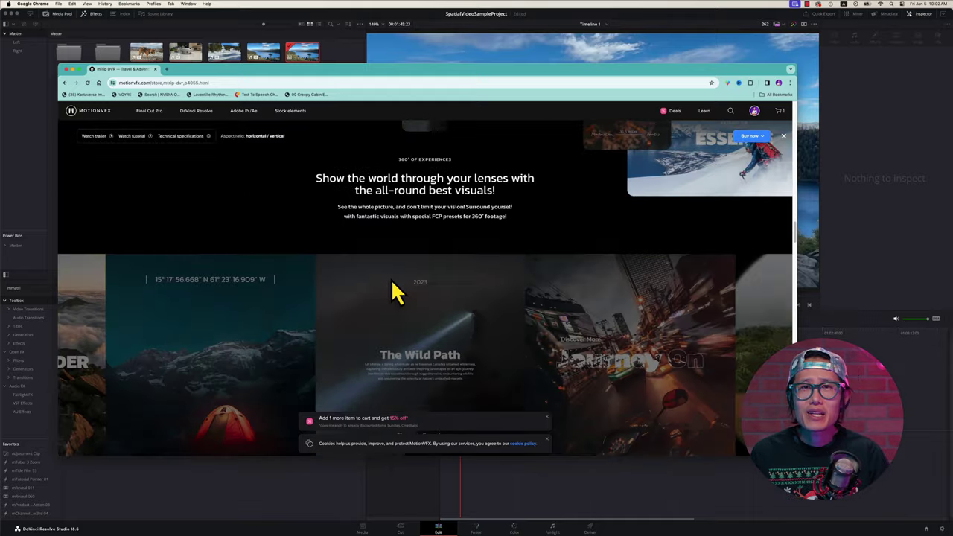
scroll(390, 280, down, 10)
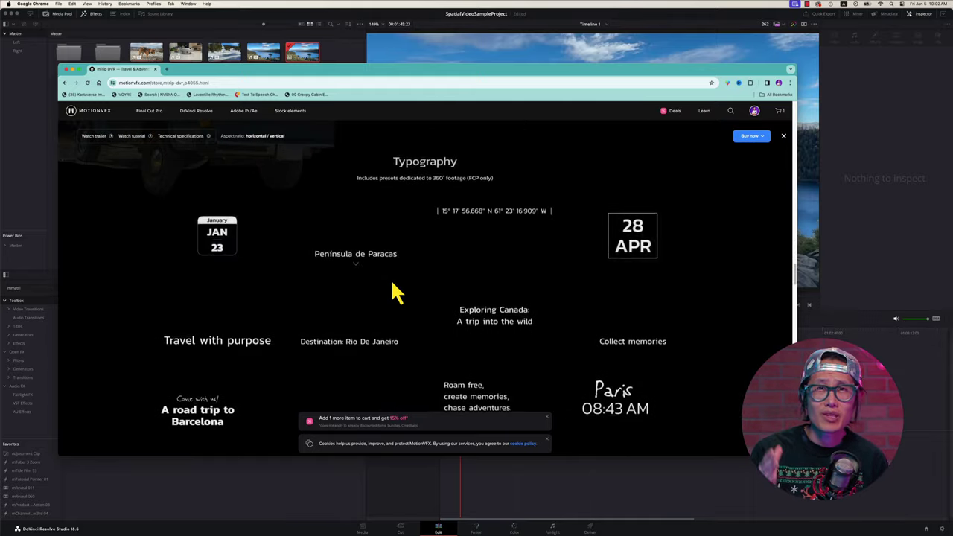
scroll(391, 279, down, 10)
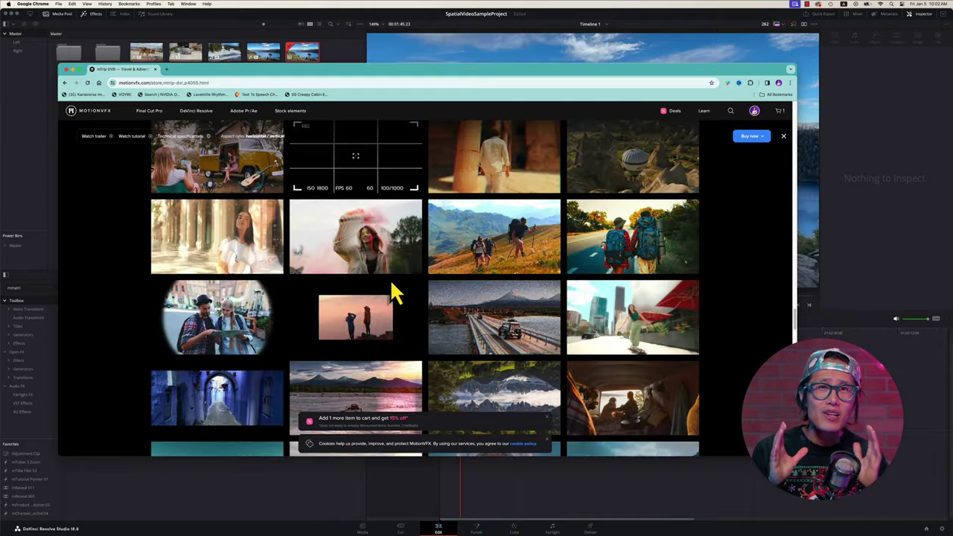
scroll(388, 277, down, 10)
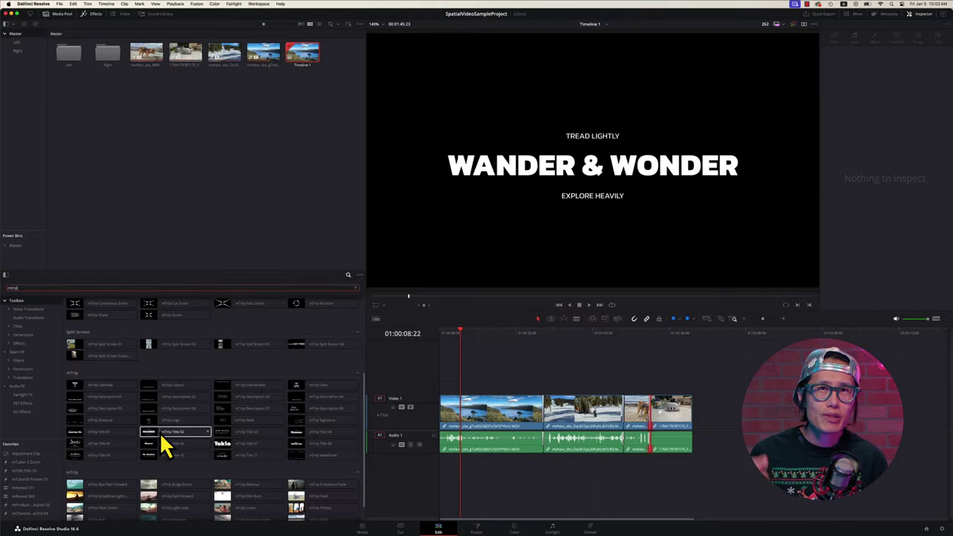
Step: In DaVinci Resolve, place mTrip Title 02 over the lake clip, reading APPLE SPATIAL VIDEO TRAVEL VIDEO, a yellow LAKE TAHOE and California in 3D
drag(161, 433, 460, 365)
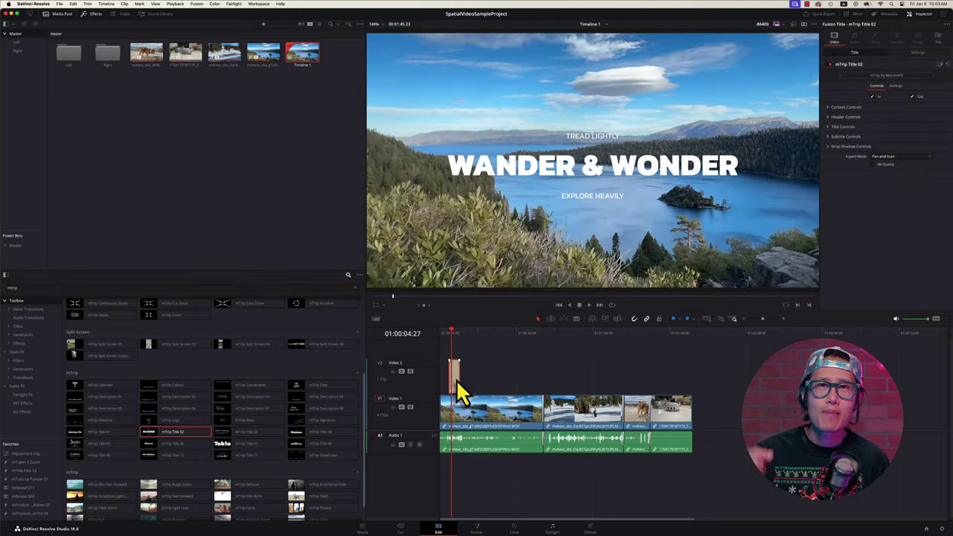
click(828, 126)
click(904, 163)
key(super+a)
text(LAKE TAHOE)
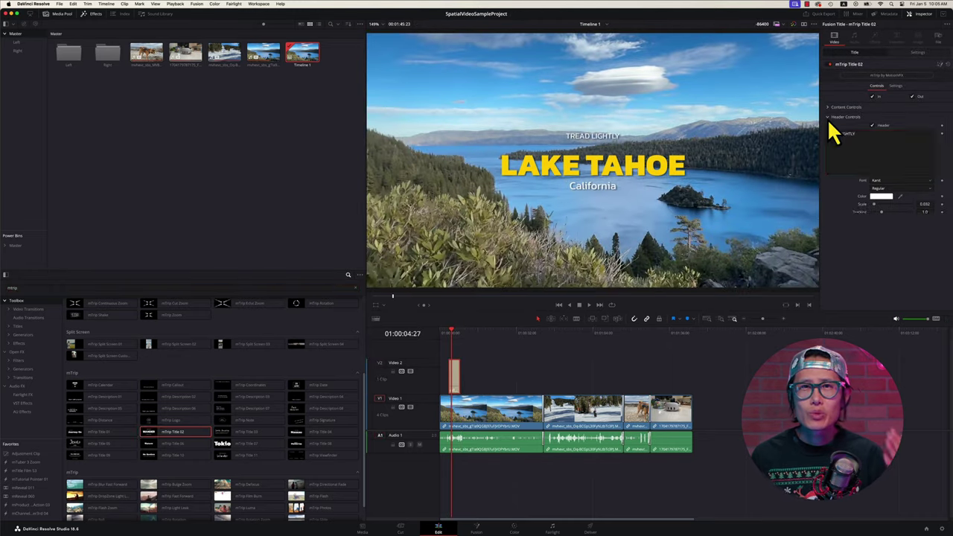
text(AT)
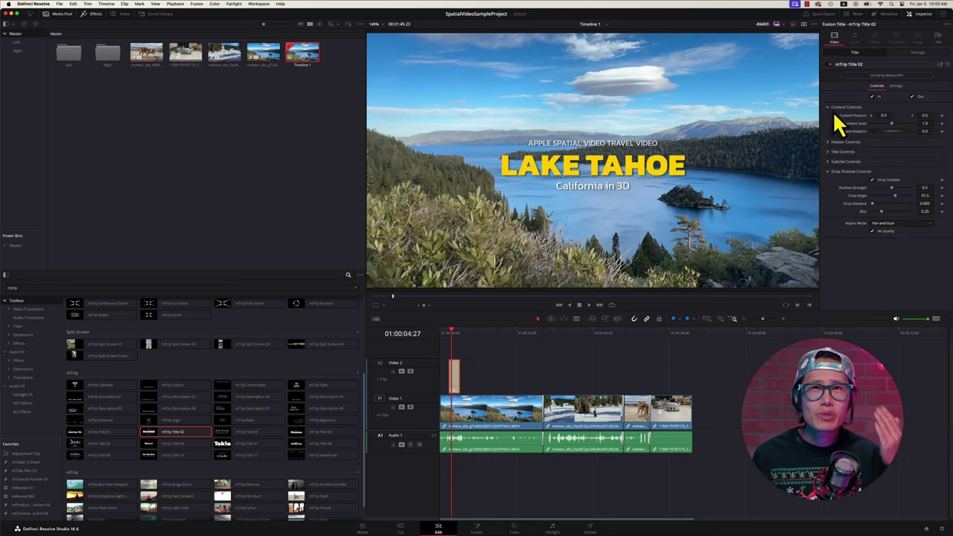
Step: Lower the title in the frame through its content position and centre it horizontally
drag(926, 113, 867, 114)
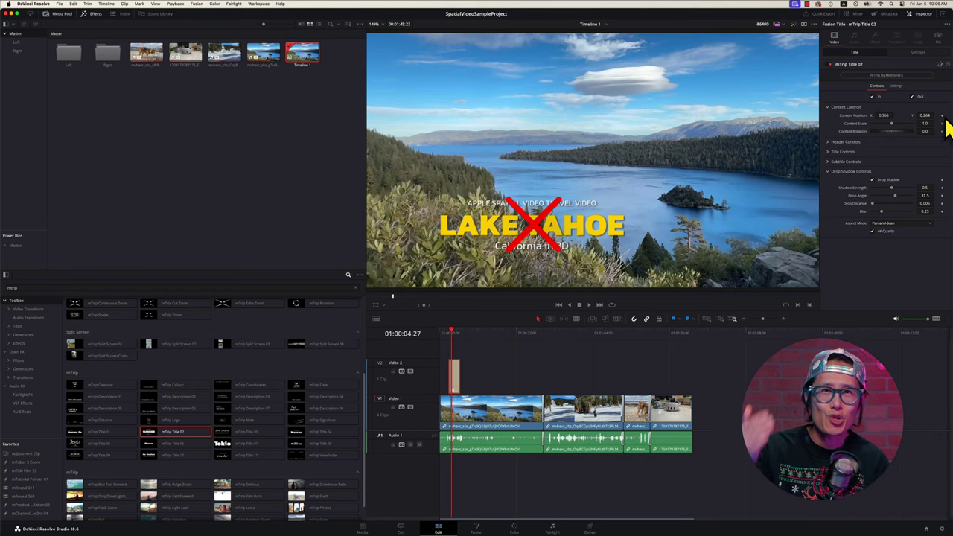
drag(884, 115, 940, 115)
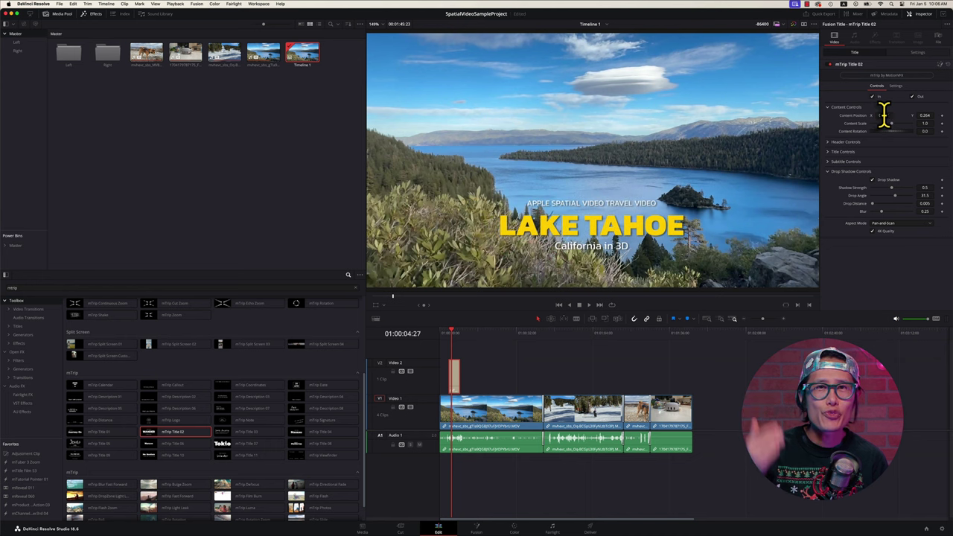
click(927, 116)
mouse_move(925, 115)
mouse_down()
mouse_move(947, 115)
mouse_move(928, 115)
mouse_up()
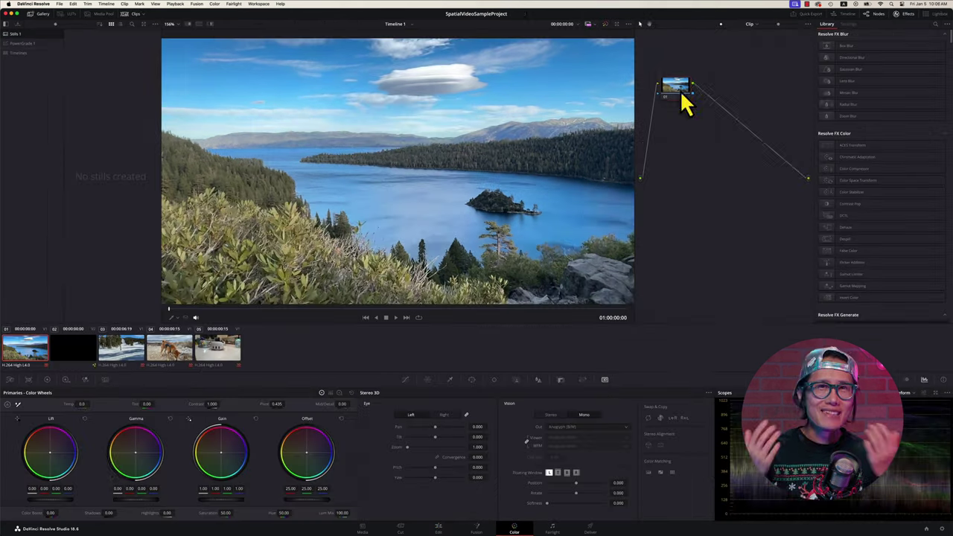
Step: On the Color page, add a serial node to the lake clip and grade it with Dehancer Pro using the Kodak 2383 Print Film profile
key(alt+s)
drag(50, 500, 39, 500)
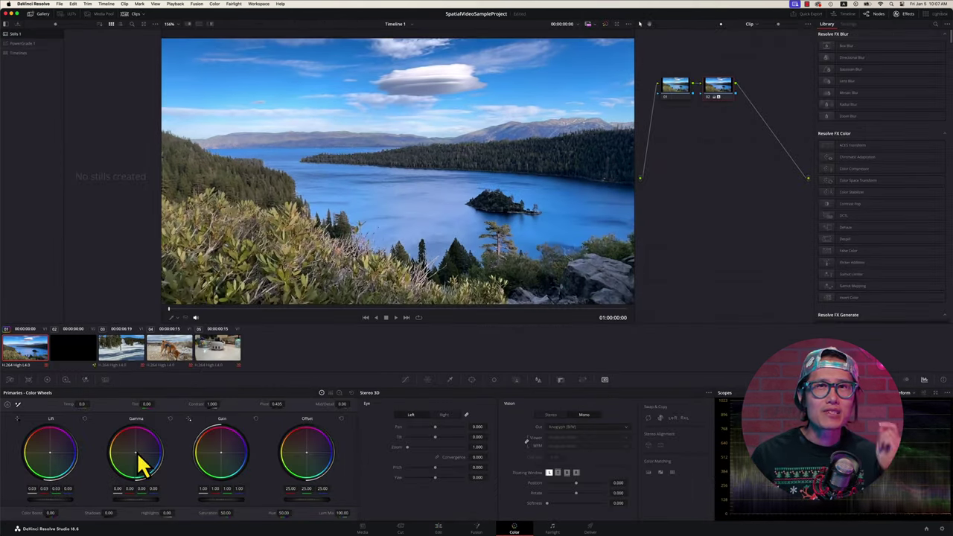
click(891, 255)
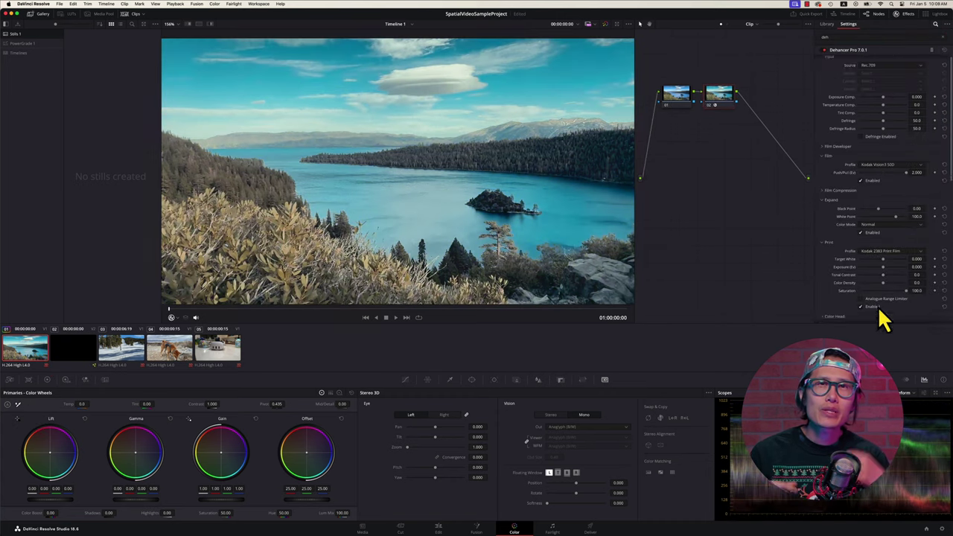
scroll(894, 268, down, 5)
scroll(890, 183, up, 5)
scroll(889, 183, up, 2)
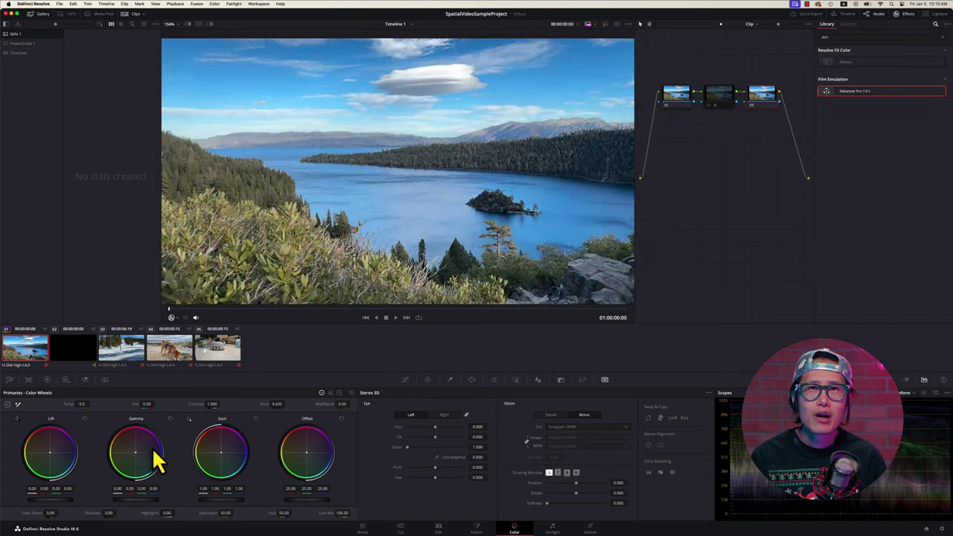
Step: View the custom curves for the lake clip and return to the Stereo 3D controls
click(405, 380)
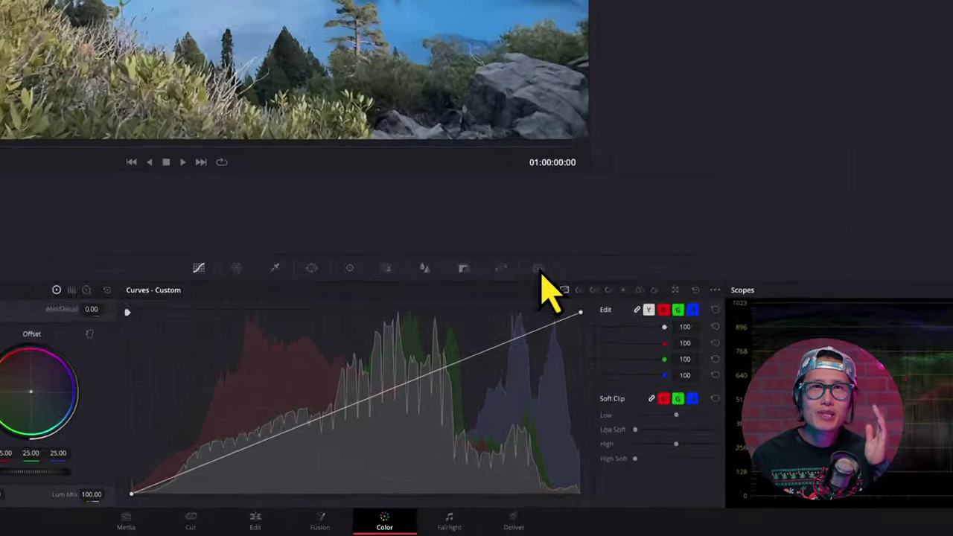
click(604, 380)
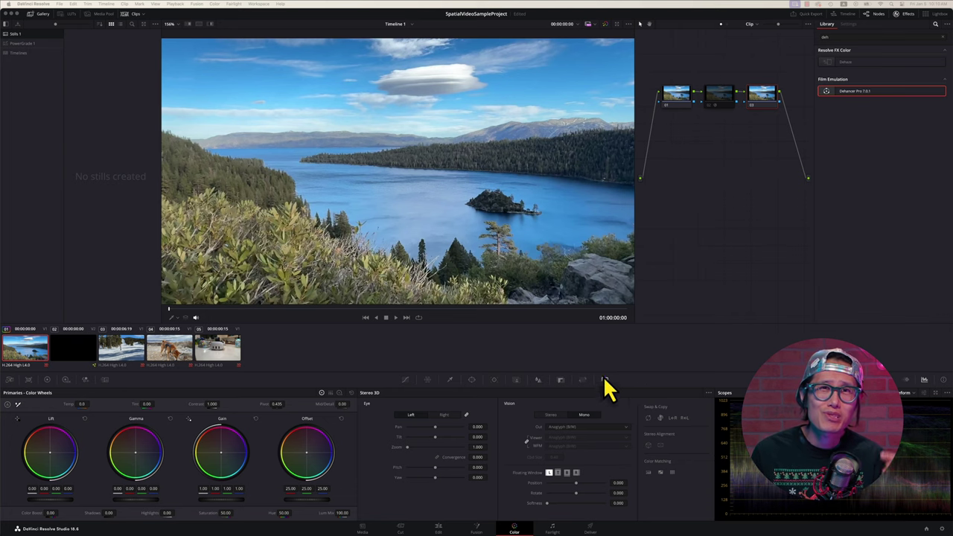
click(406, 381)
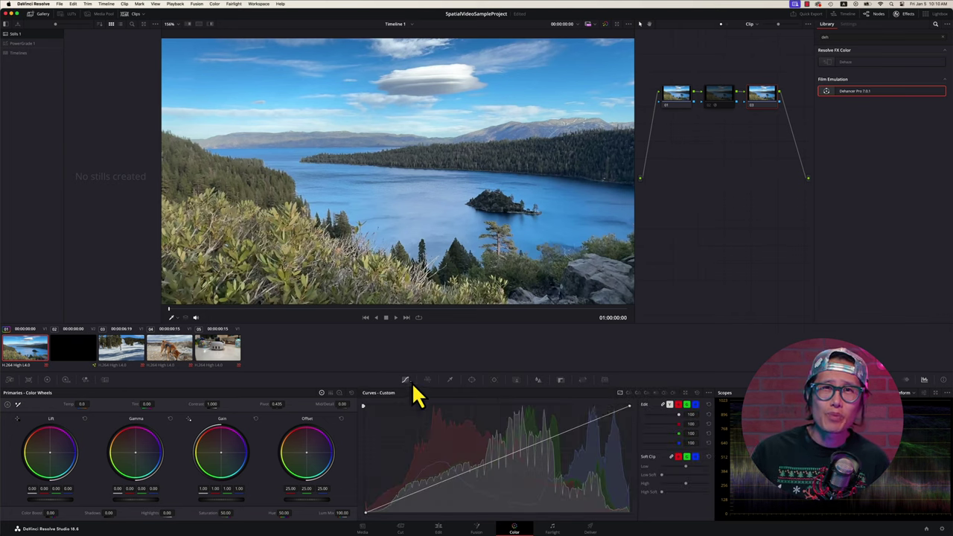
click(605, 381)
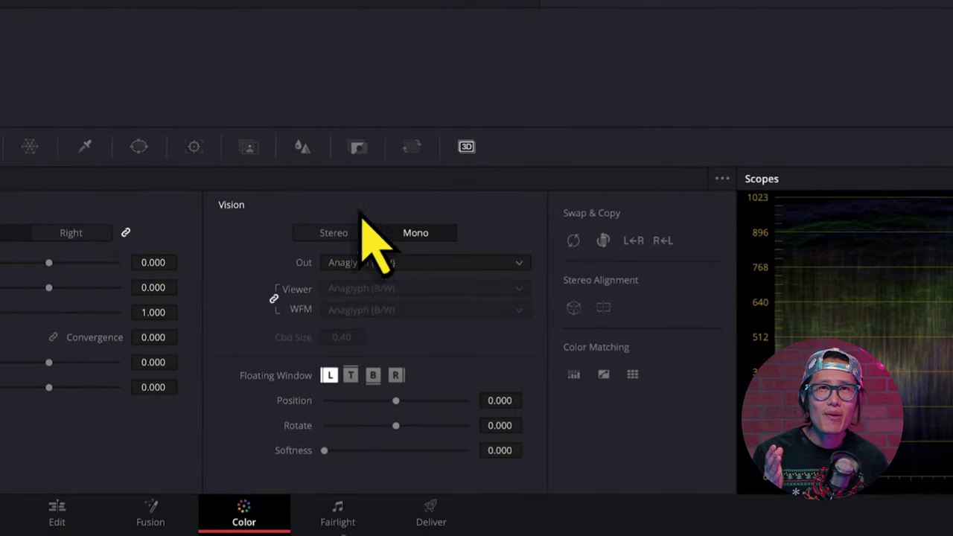
Step: Set the lake clip's vision mode to Stereo with Anaglyph (B/W) output
click(552, 415)
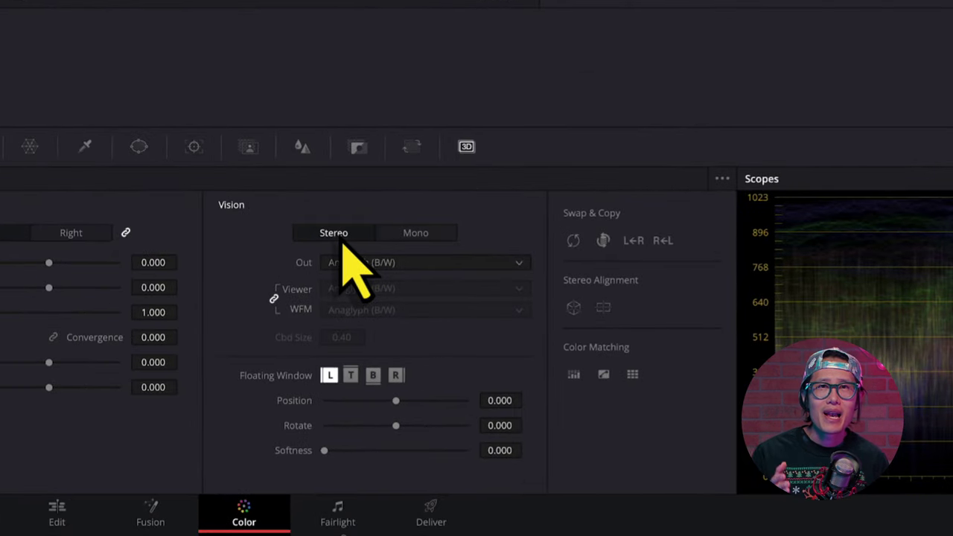
click(387, 266)
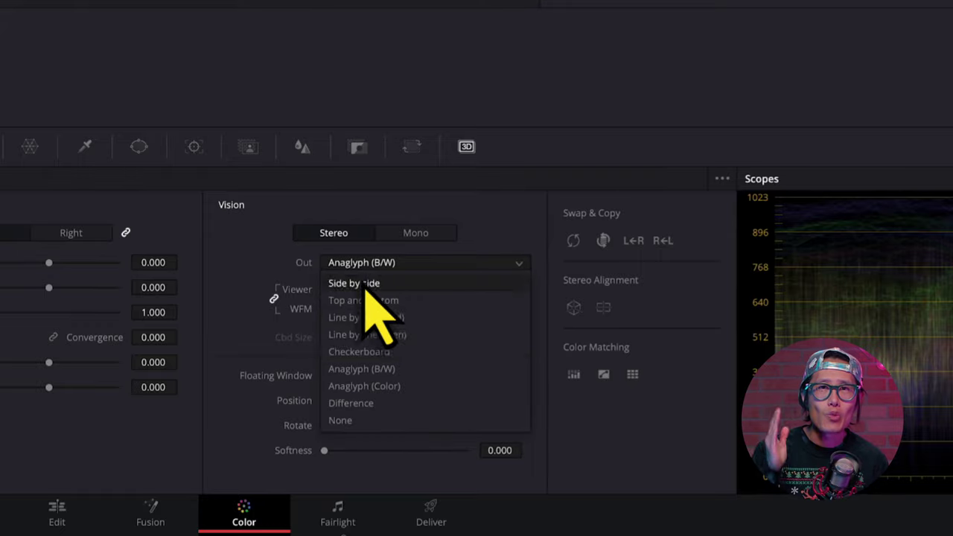
click(397, 368)
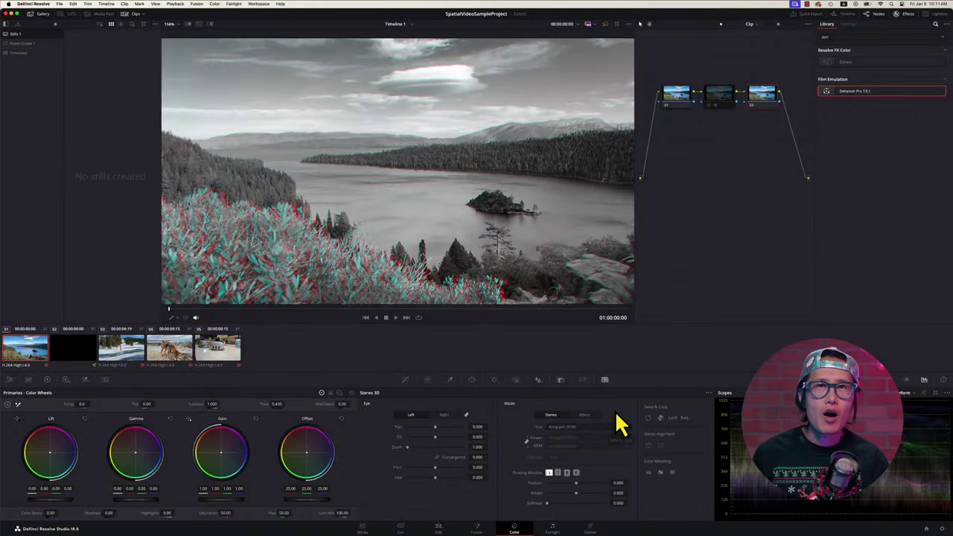
Step: Examine the left and right eye offset along the lake clip's distant mountains and treeline in the anaglyph view
scroll(416, 184, up, 10)
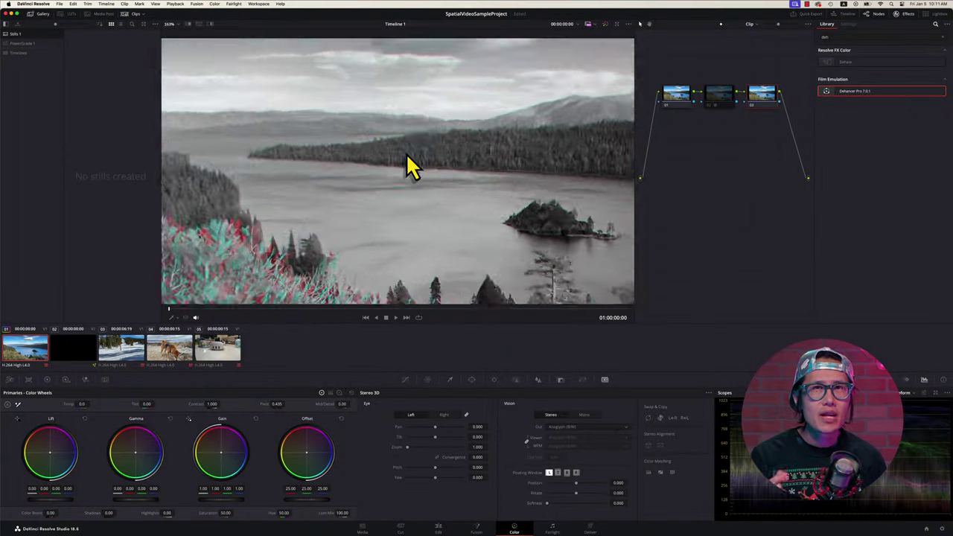
scroll(405, 206, up, 2)
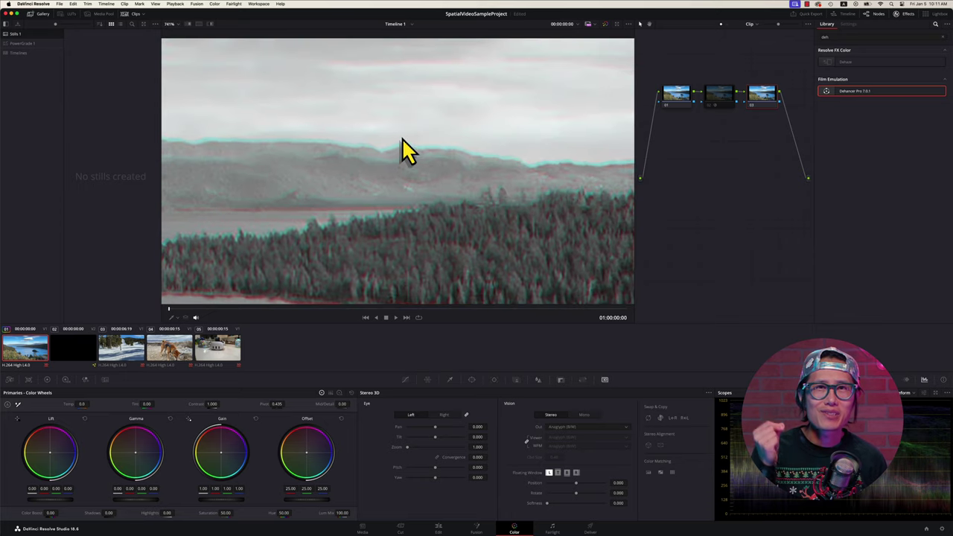
drag(300, 154, 529, 169)
drag(326, 176, 344, 204)
drag(427, 222, 340, 211)
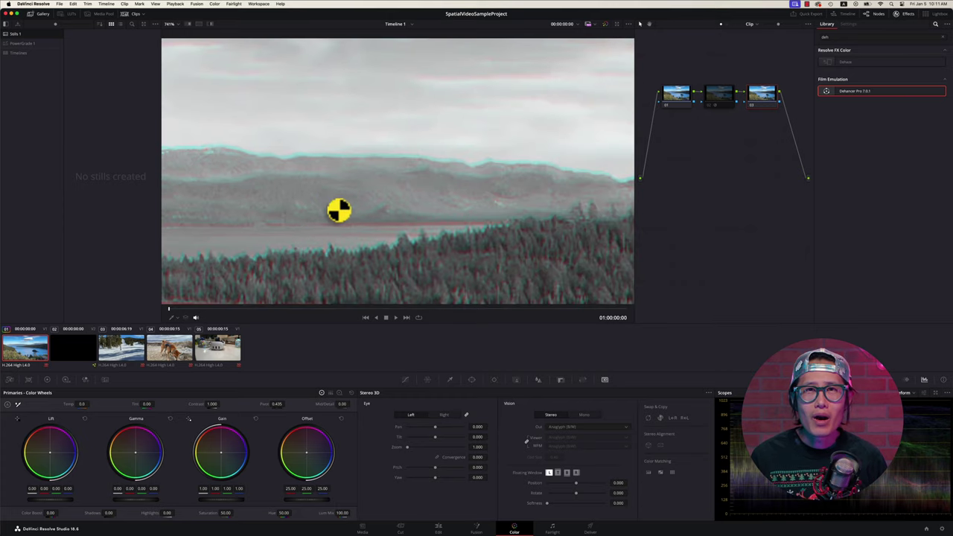
Step: Compare the remaining left and right eye offset on the lake clip's ridgeline, shoreline and clouds at several magnifications
drag(447, 206, 382, 208)
drag(574, 197, 448, 203)
drag(630, 193, 365, 203)
drag(500, 194, 687, 157)
drag(417, 168, 644, 146)
drag(302, 182, 476, 175)
scroll(477, 176, down, 5)
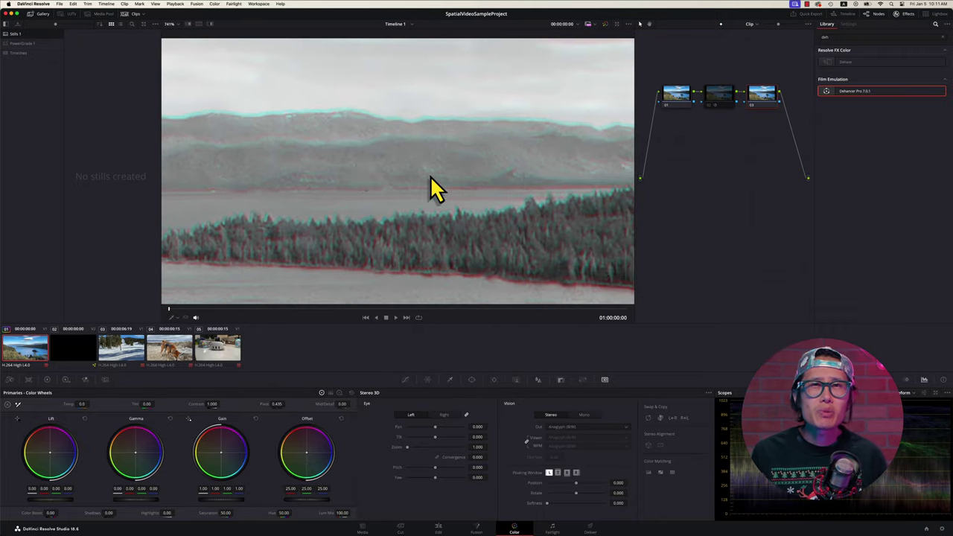
scroll(430, 176, down, 5)
scroll(431, 176, up, 5)
scroll(428, 197, down, 5)
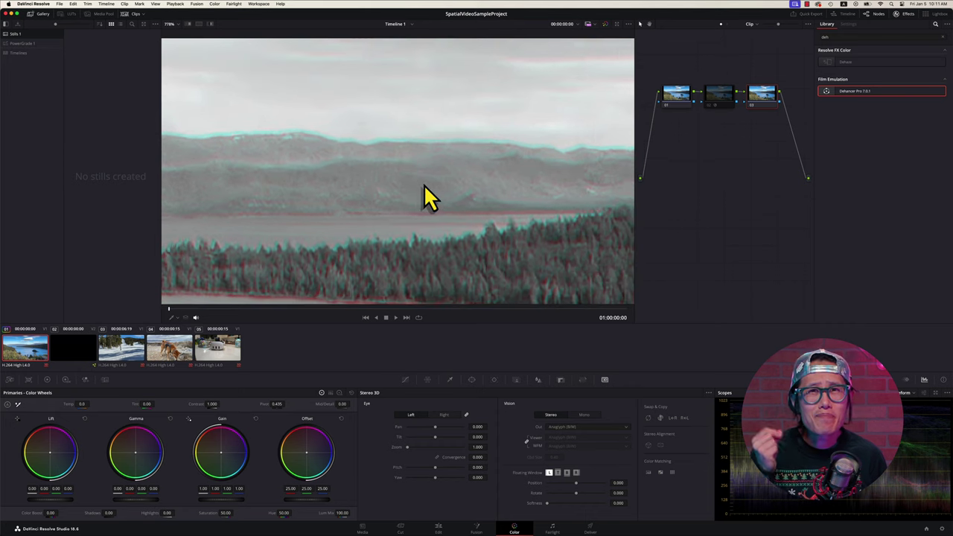
scroll(428, 197, down, 4)
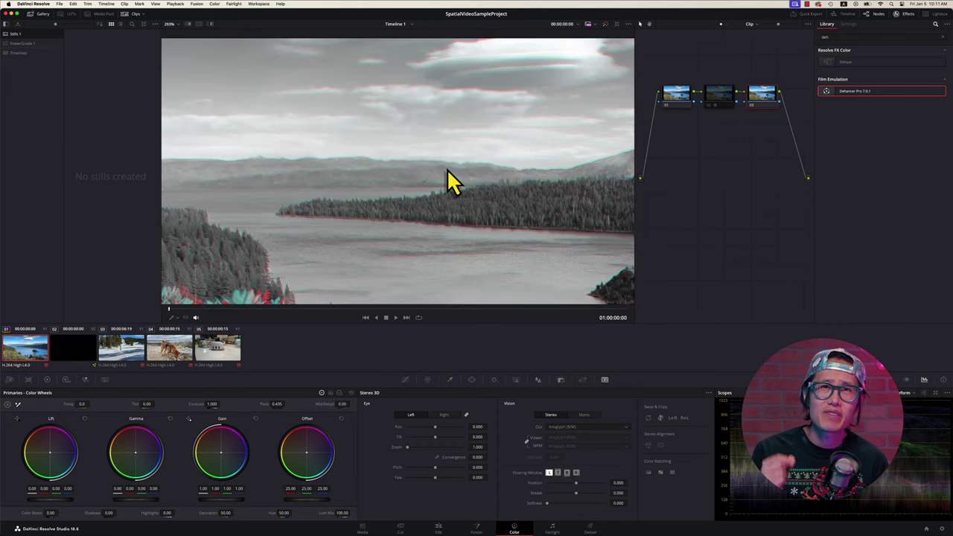
scroll(429, 216, up, 2)
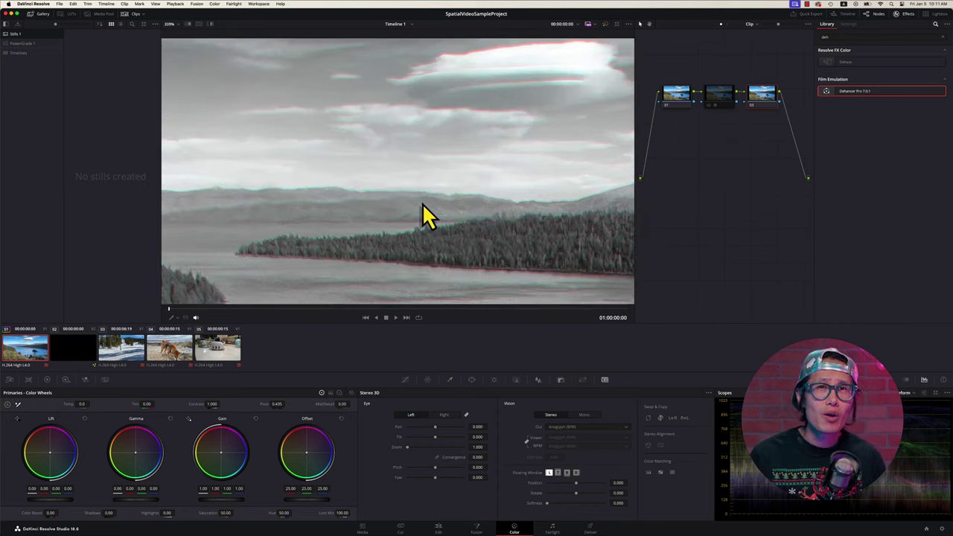
Step: Inspect the lake clip's peninsula and mountains for eye mismatch and run automatic Stereo Alignment on the clip
drag(430, 204, 426, 168)
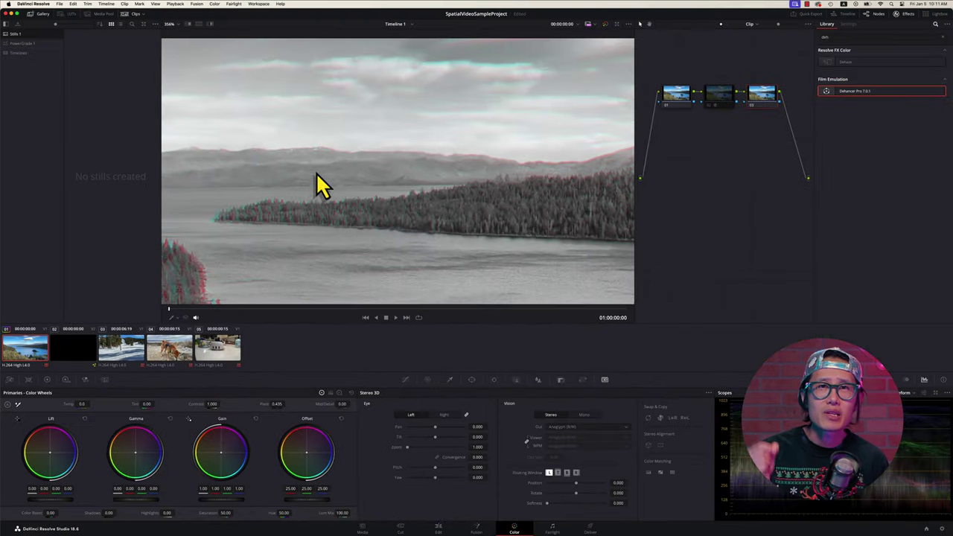
drag(433, 180, 262, 204)
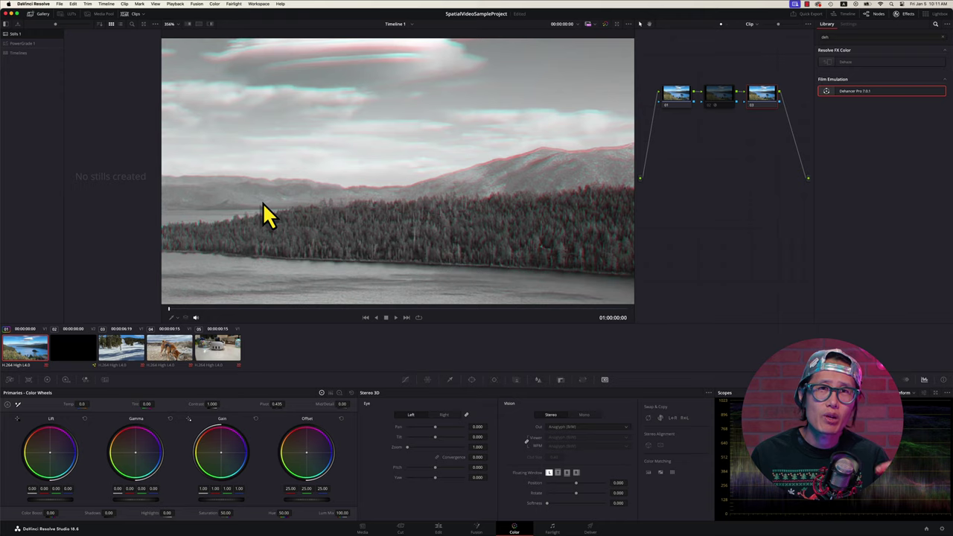
drag(529, 176, 387, 180)
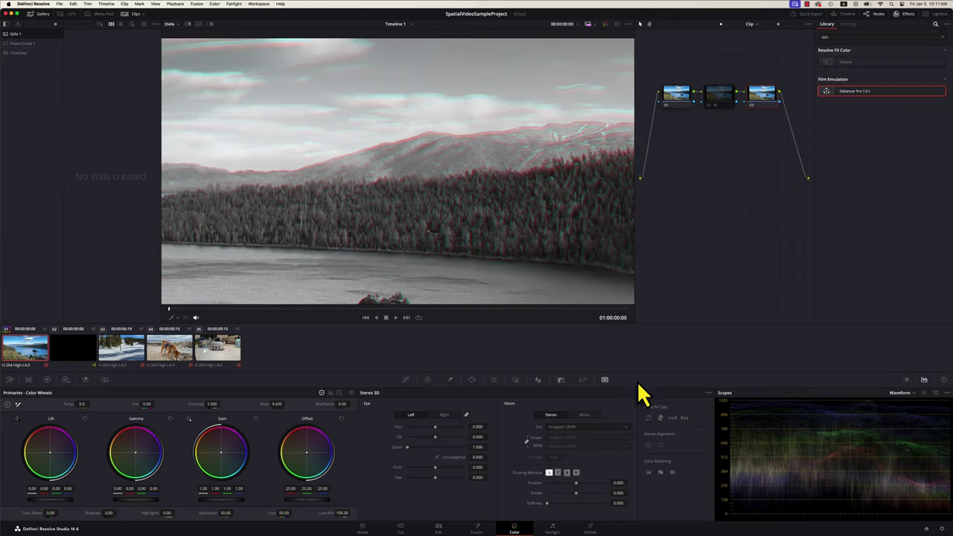
click(661, 447)
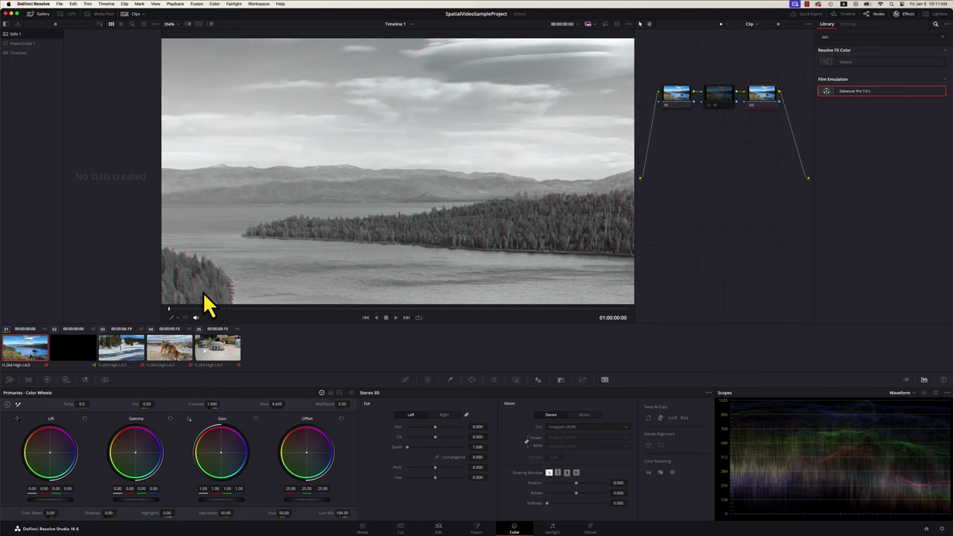
Step: Run automatic Stereo Alignment on the snowy forest clip and the dog clip
click(140, 348)
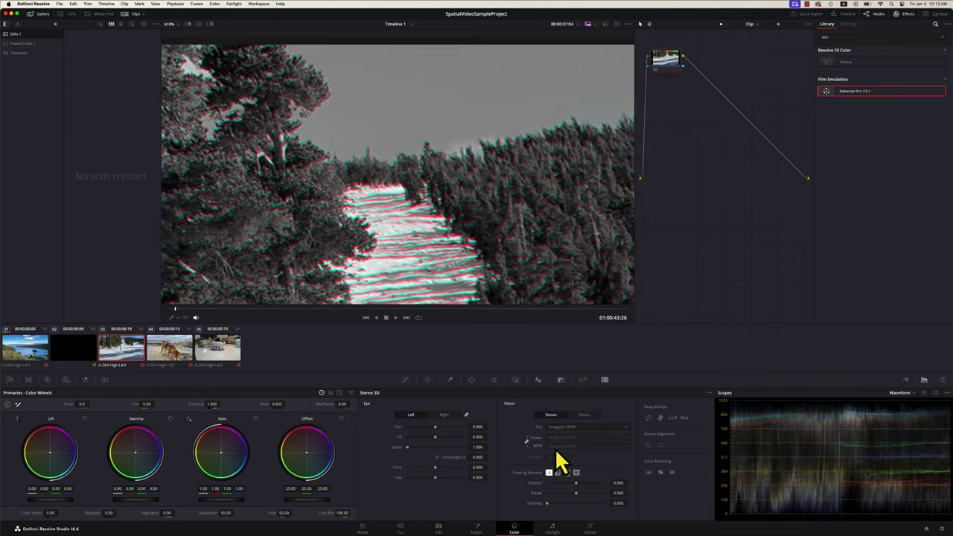
click(649, 446)
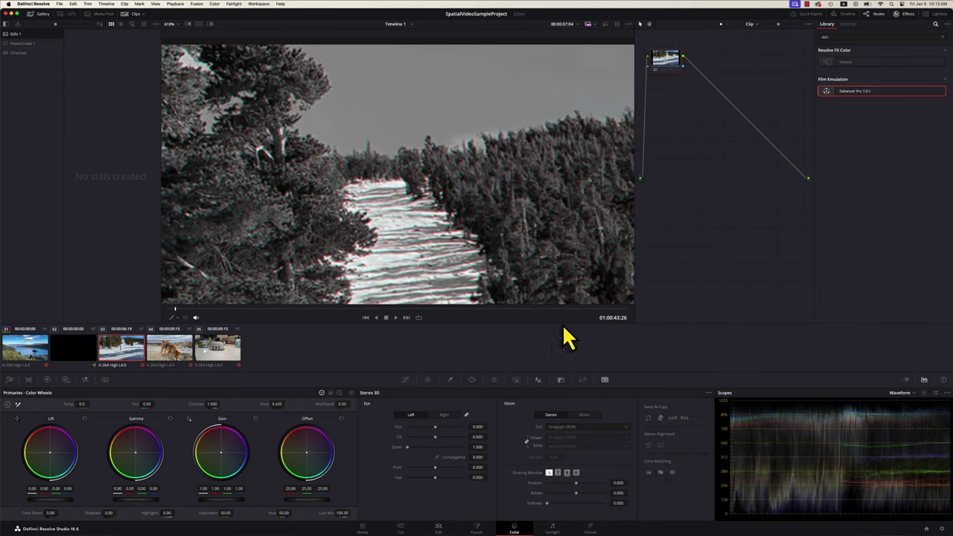
click(177, 370)
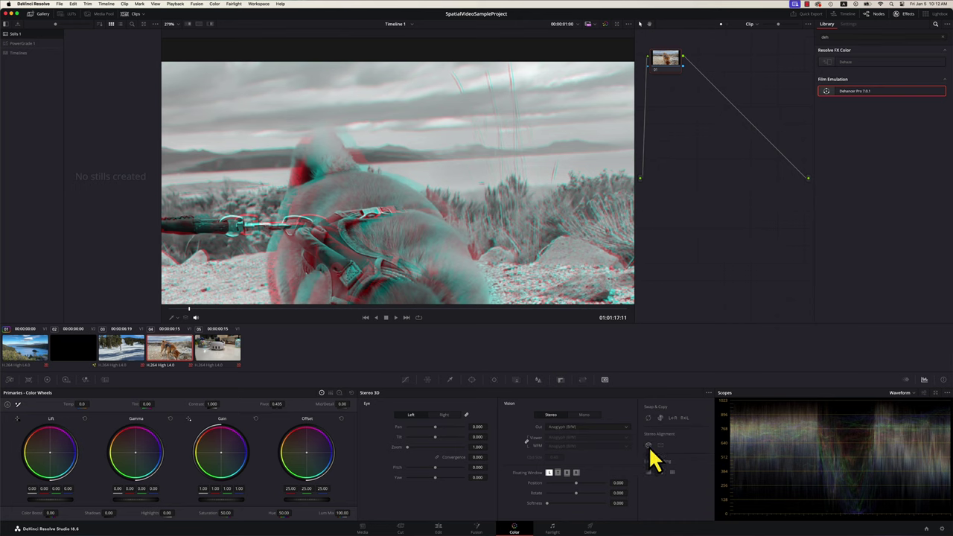
click(649, 446)
scroll(477, 249, down, 8)
Step: Run automatic Stereo Alignment on the VR headset clip and inspect its eye offset
click(221, 357)
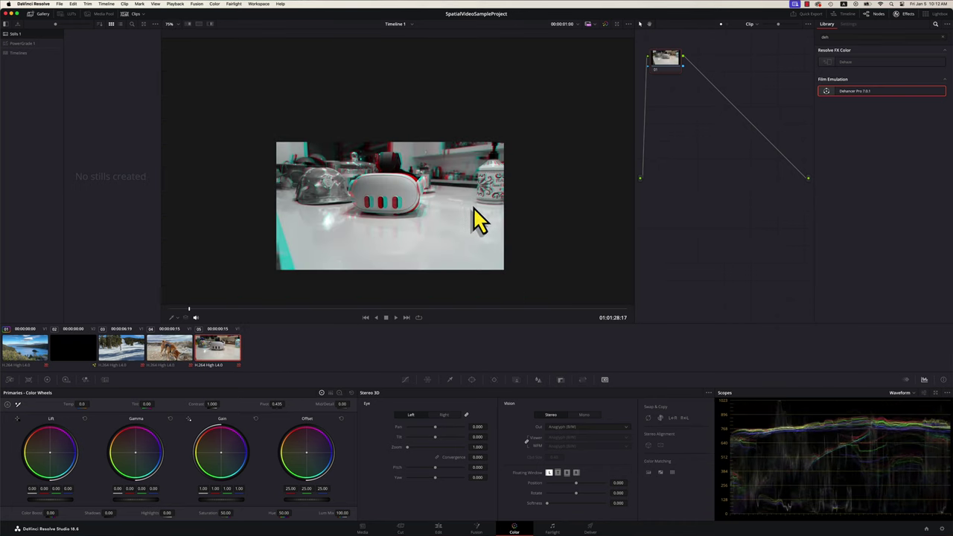
scroll(479, 220, up, 3)
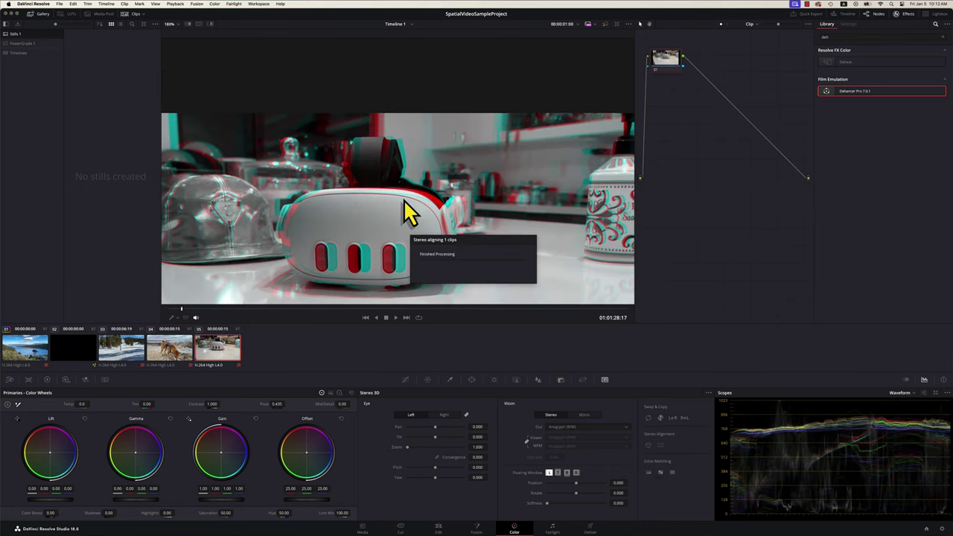
scroll(439, 216, down, 4)
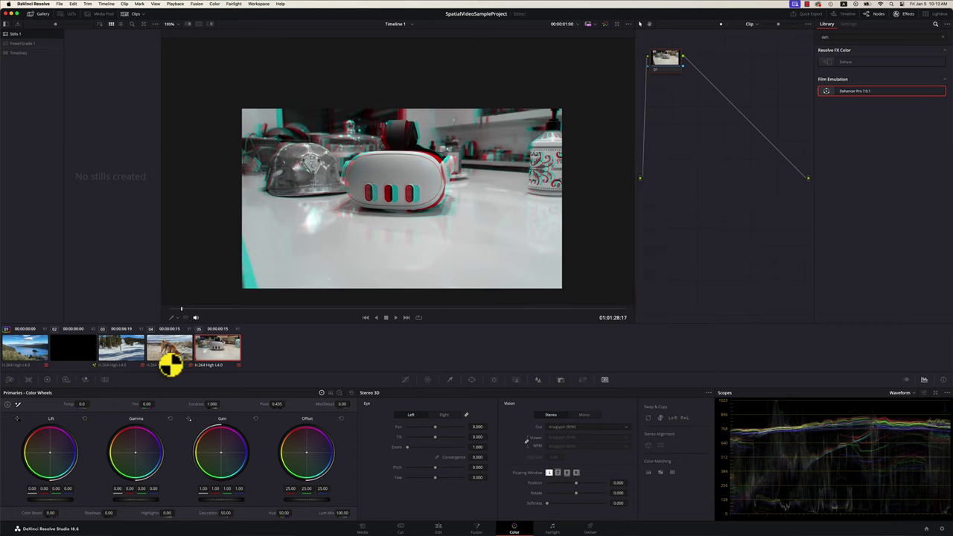
Step: Set the dog clip's convergence to about -6.070 at 01:01:25:06 and check the depth at 01:01:25:11
click(159, 353)
key(space)
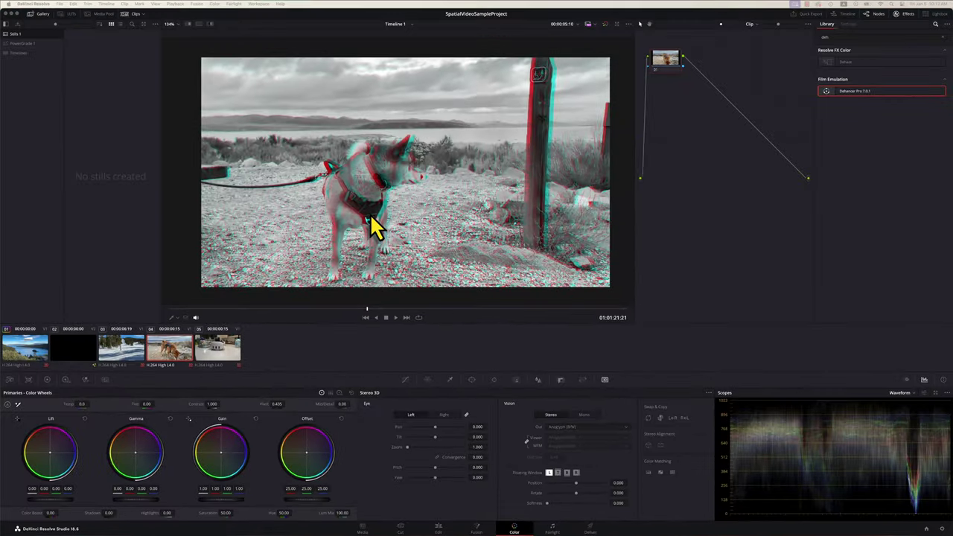
click(384, 317)
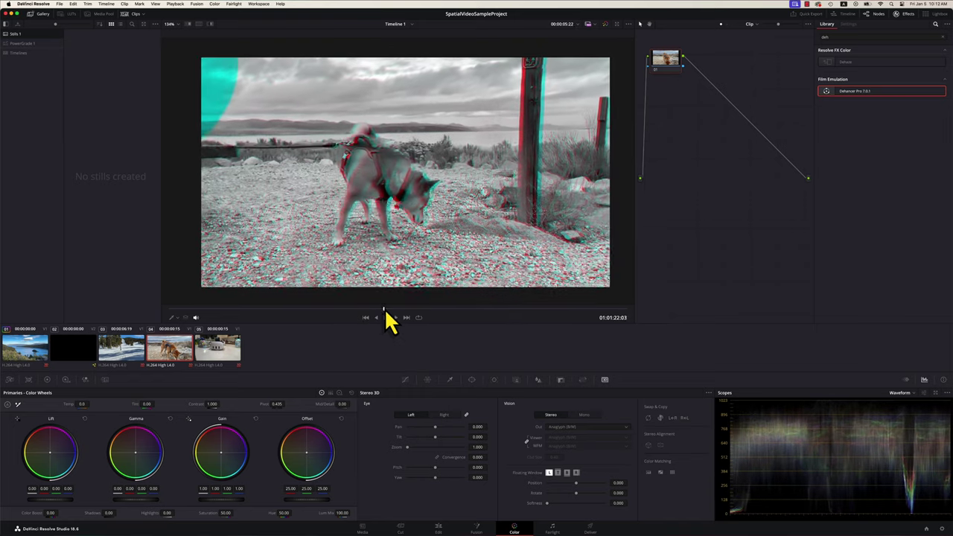
drag(455, 312, 511, 320)
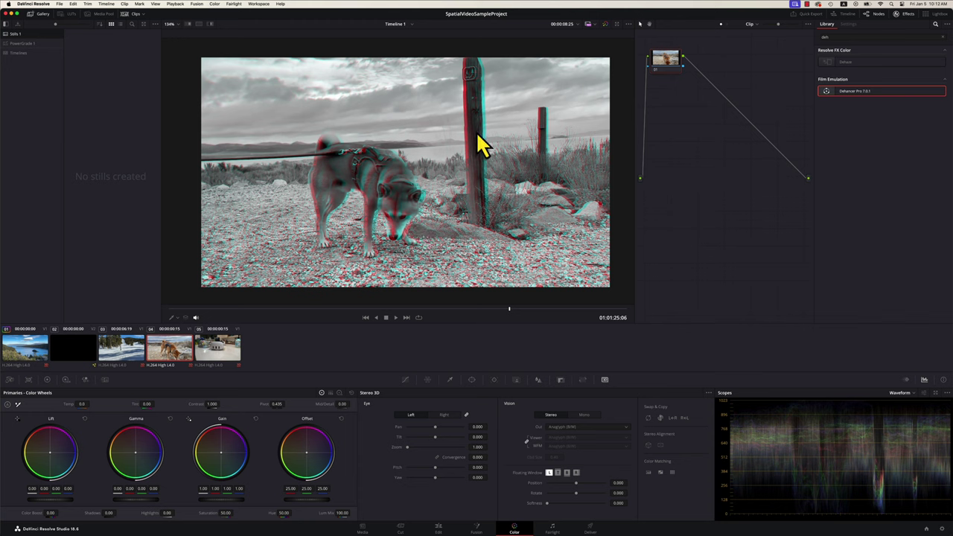
drag(476, 471, 450, 471)
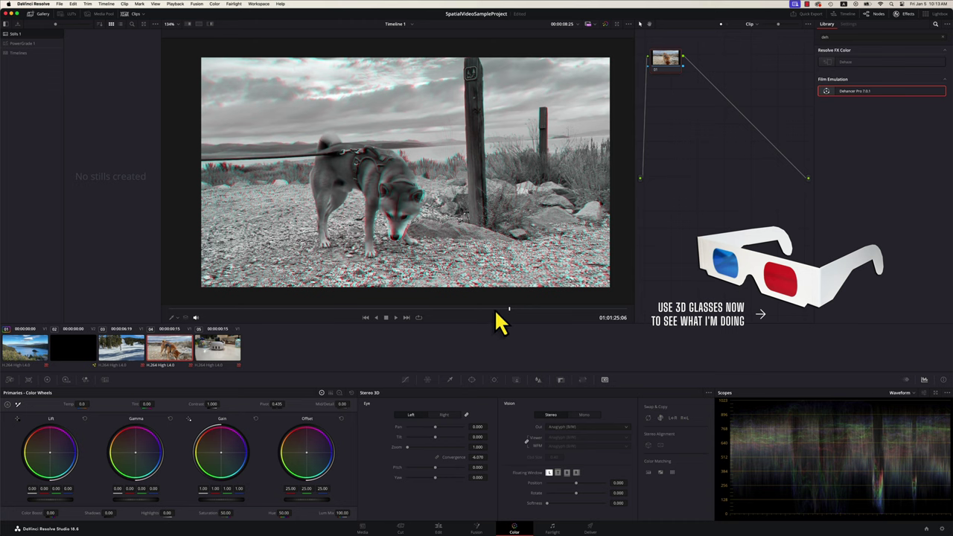
drag(536, 309, 517, 310)
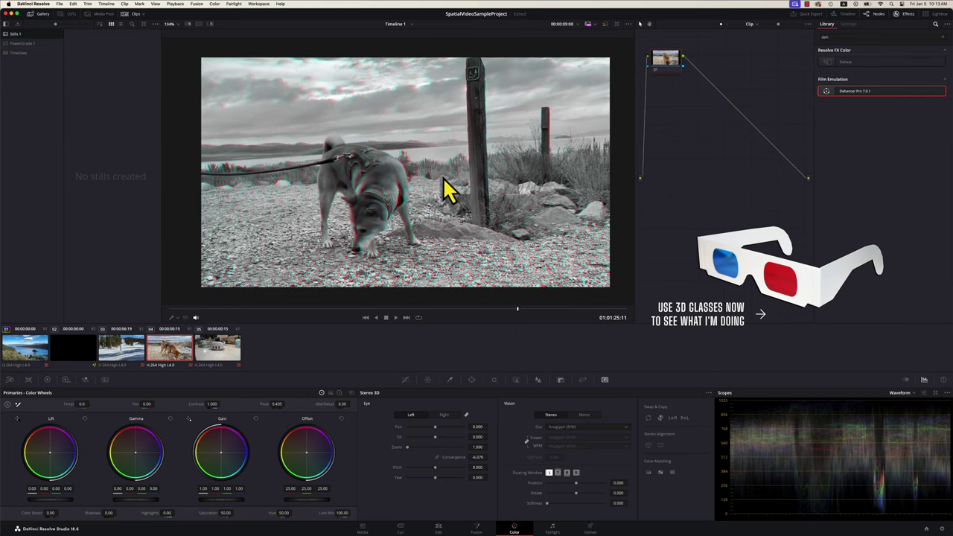
mouse_move(518, 311)
mouse_down()
mouse_move(510, 311)
mouse_move(543, 312)
mouse_move(519, 313)
mouse_up()
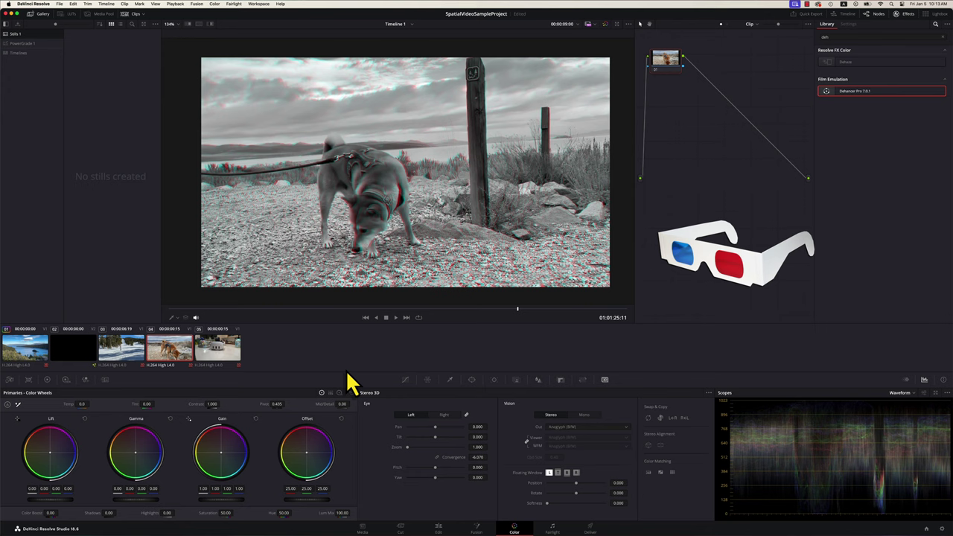
Step: Set the Lake Tahoe title's convergence to 4.000 at 01:00:04:10 and switch the stereo output to Anaglyph (Color)
click(60, 356)
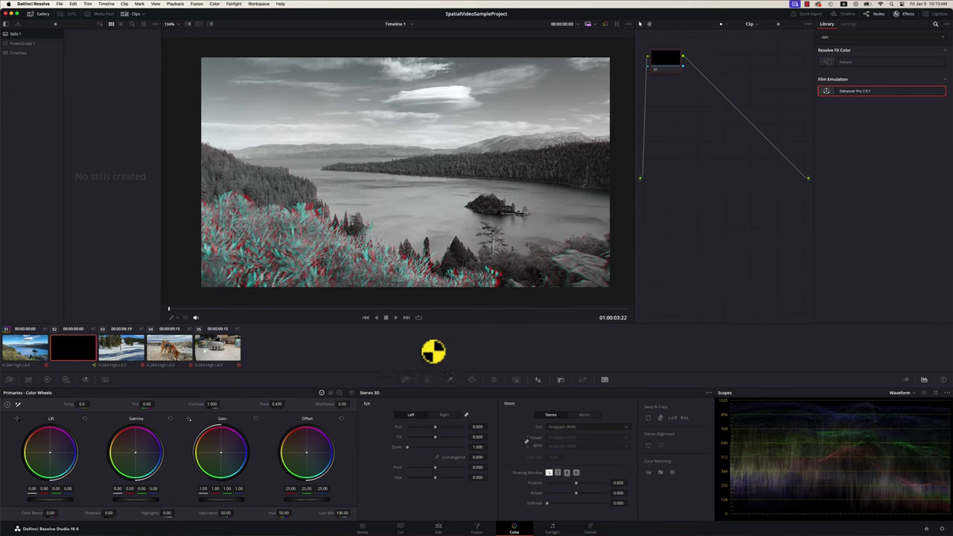
click(221, 309)
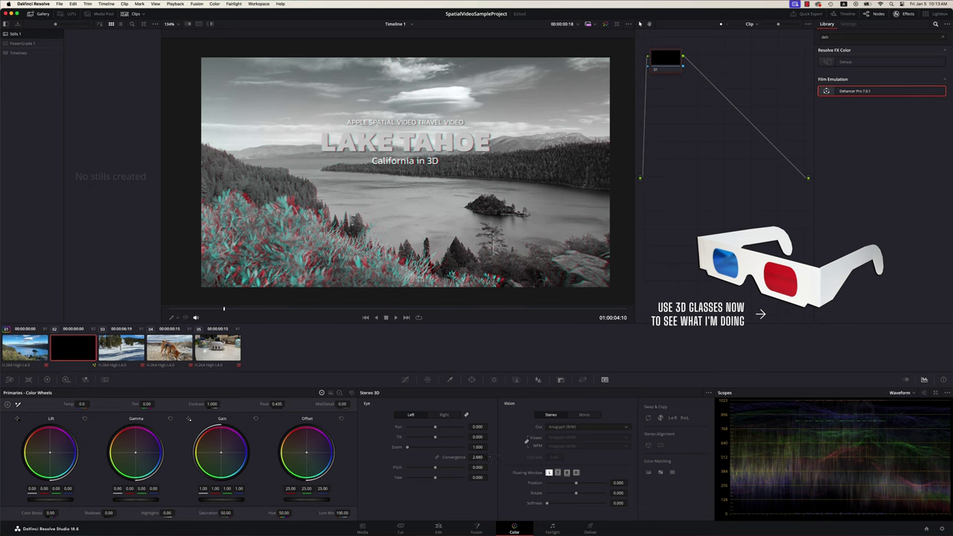
key(Return)
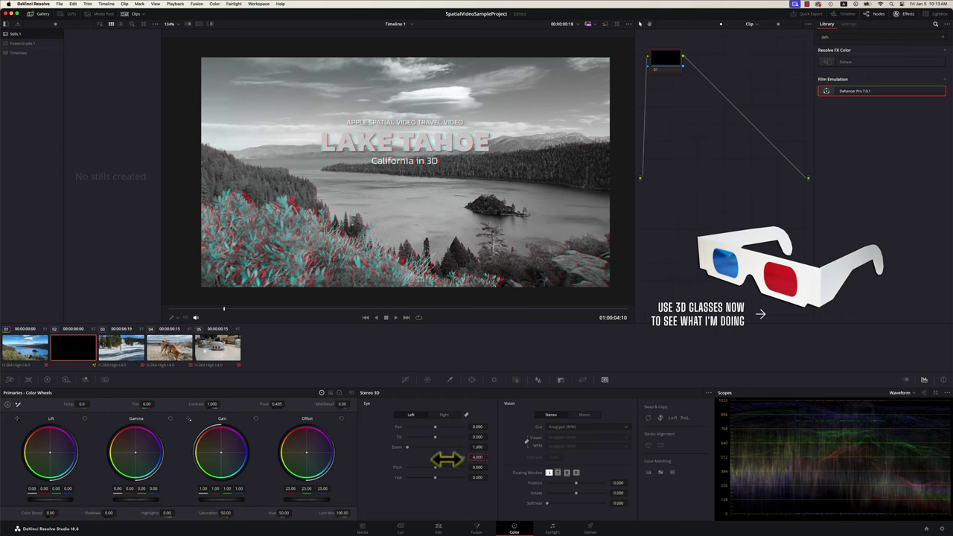
drag(478, 457, 461, 457)
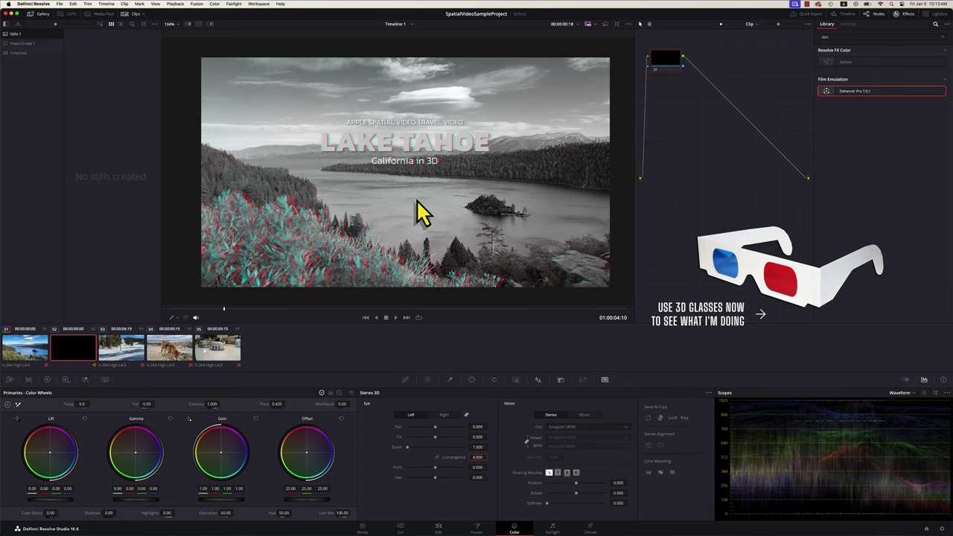
click(579, 427)
click(579, 486)
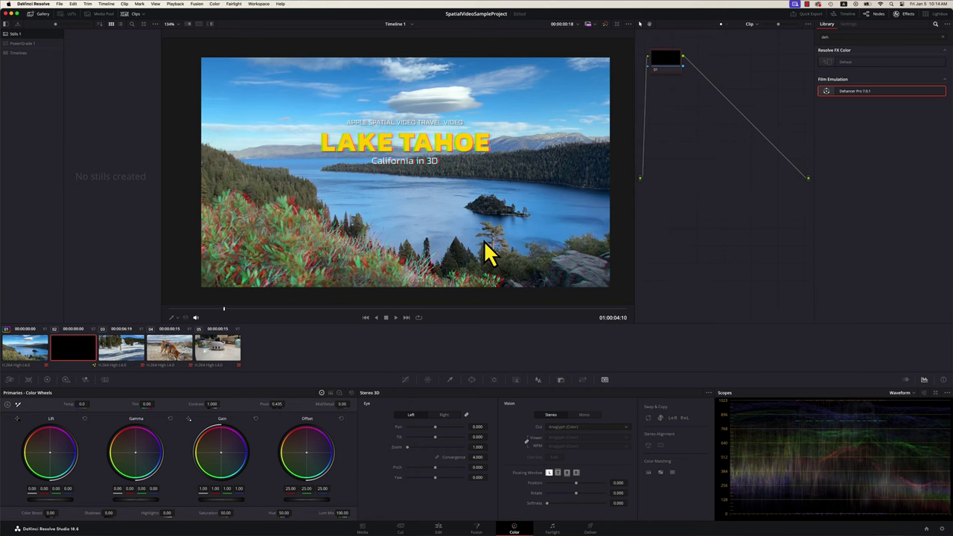
Step: Open the Deliver page and set Render Stereoscopic 3D to both eyes as Side by side
click(590, 530)
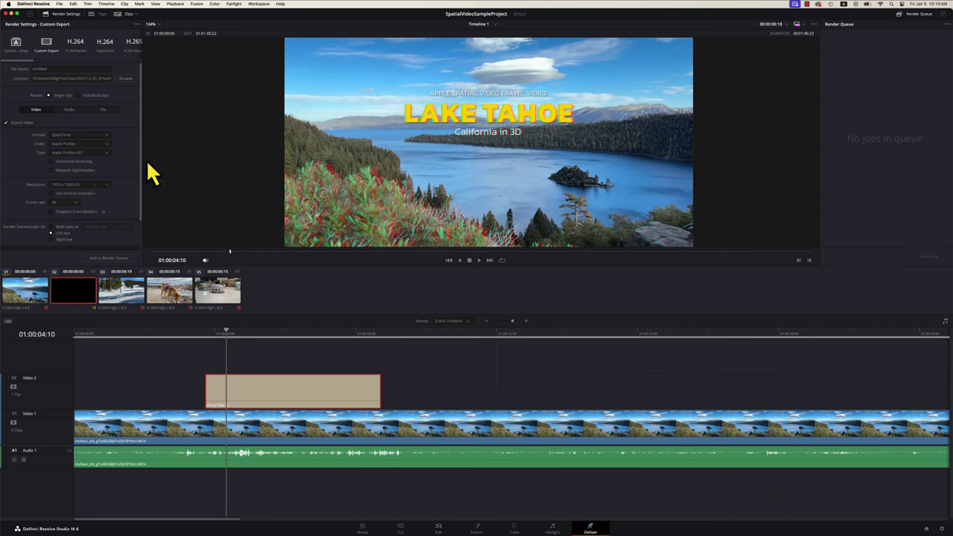
drag(141, 158, 143, 189)
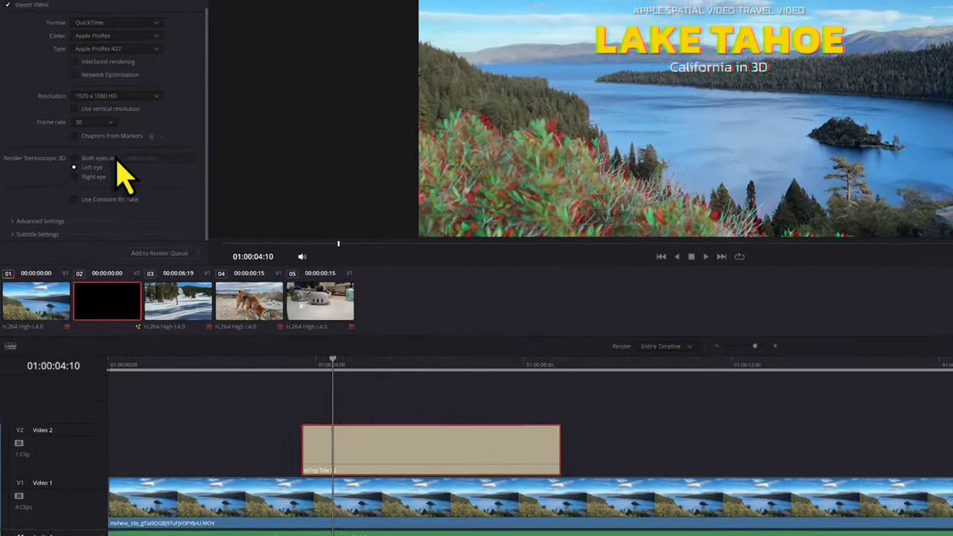
click(63, 193)
click(213, 146)
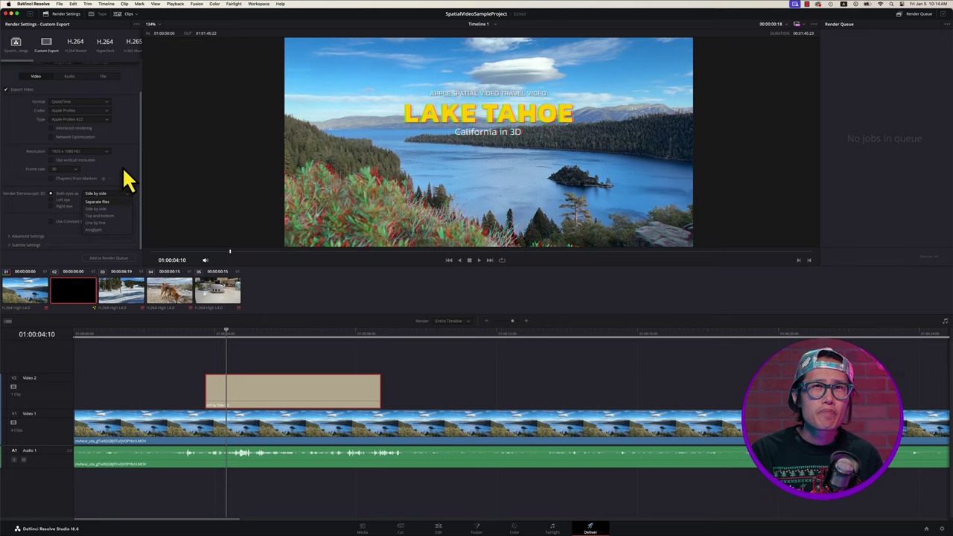
click(124, 170)
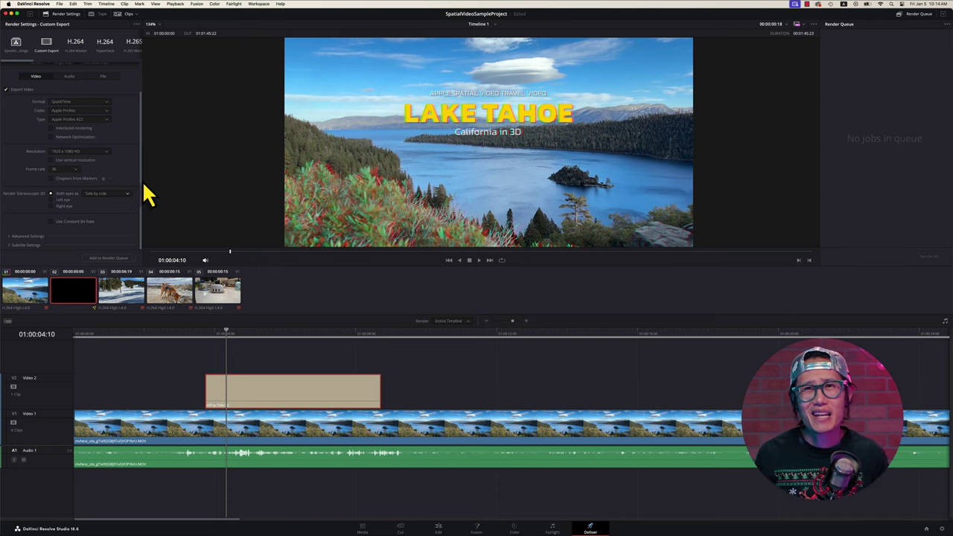
click(128, 196)
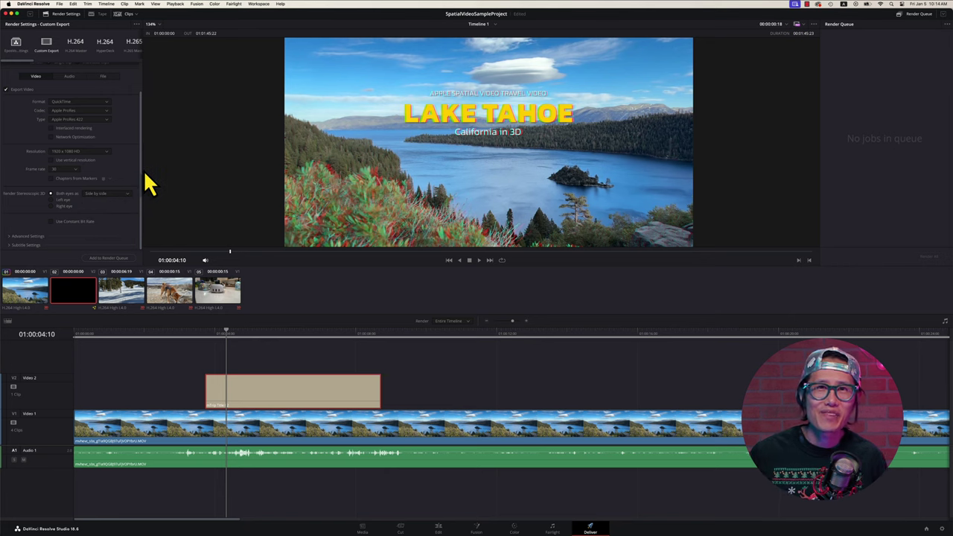
Step: Name the export file Left and set Render Stereoscopic 3D to Left eye
scroll(147, 186, up, 2)
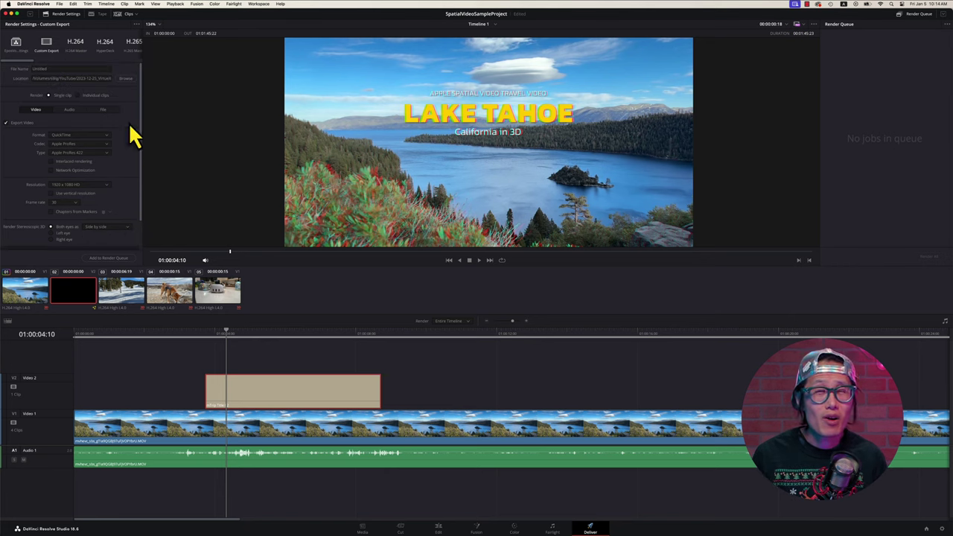
double_click(38, 68)
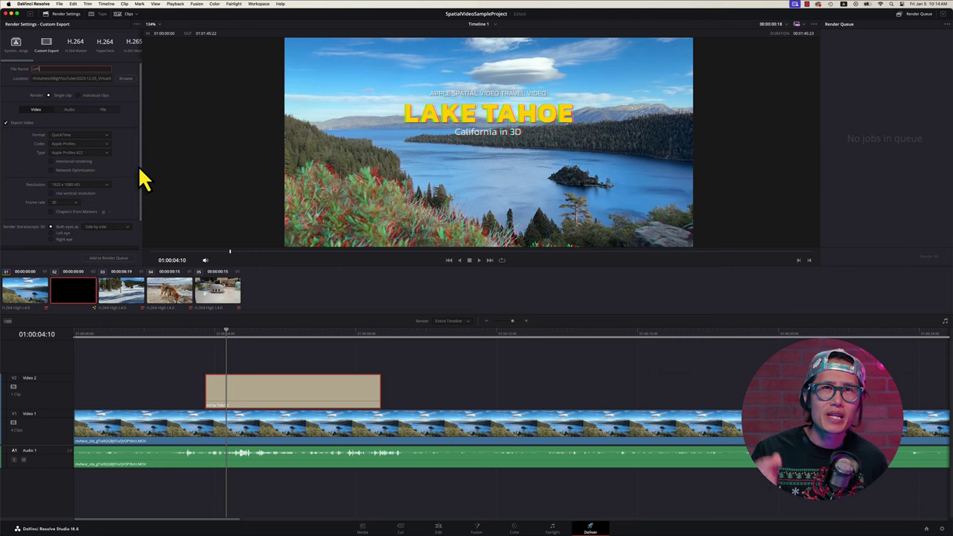
scroll(140, 185, down, 2)
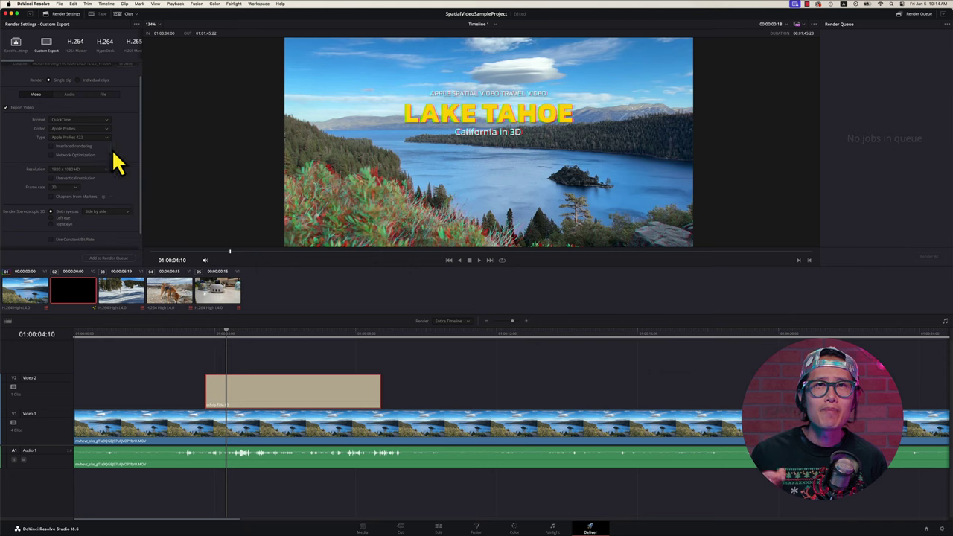
scroll(143, 179, down, 2)
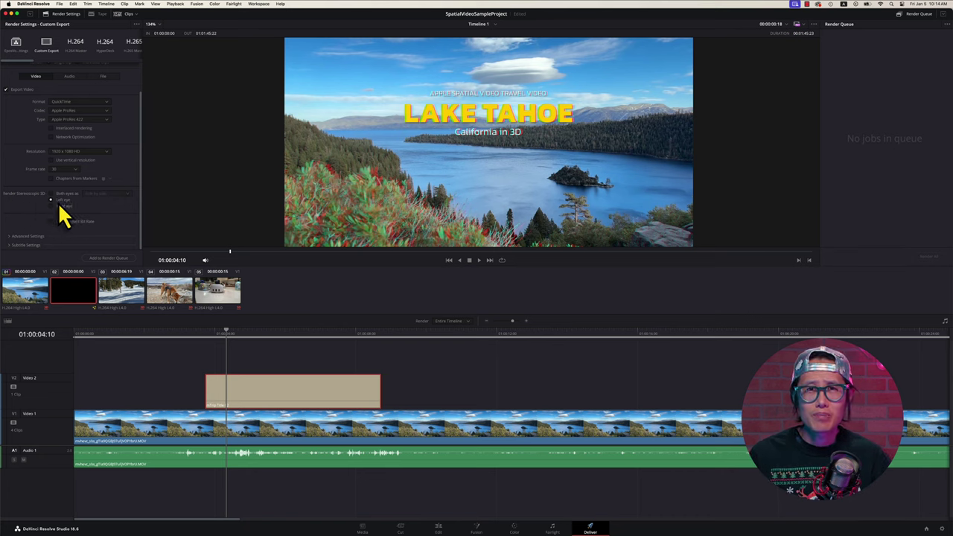
Step: Check the advanced export settings and add the Left eye export to the render queue
click(27, 236)
drag(141, 168, 141, 239)
click(108, 258)
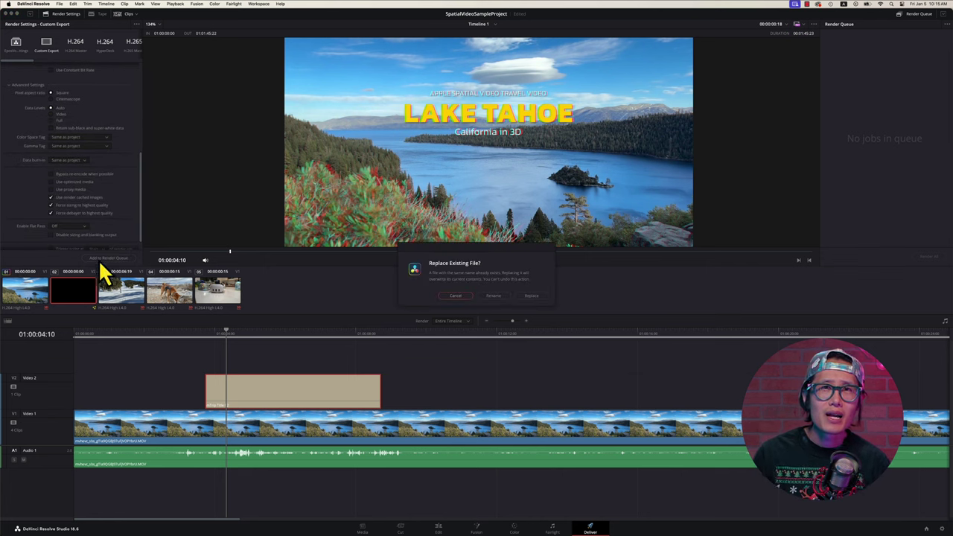
Step: Queue the Right eye export as well, replacing the existing file, and render the queued jobs
scroll(49, 149, down, 3)
click(52, 194)
scroll(53, 194, down, 2)
click(109, 257)
click(529, 295)
click(928, 256)
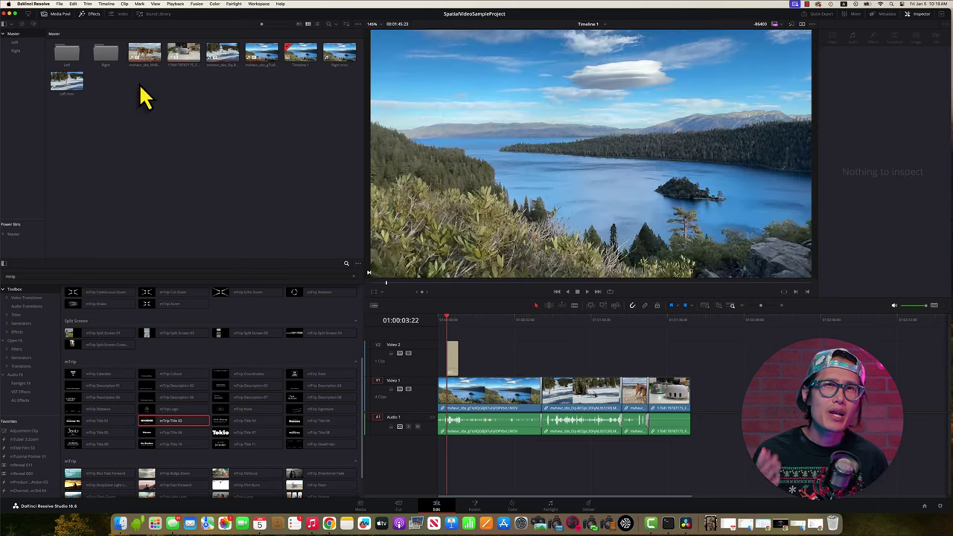
Step: Create a new timeline from Left.mov with custom settings and a resolution of 3840 x 1080
right_click(64, 90)
click(81, 99)
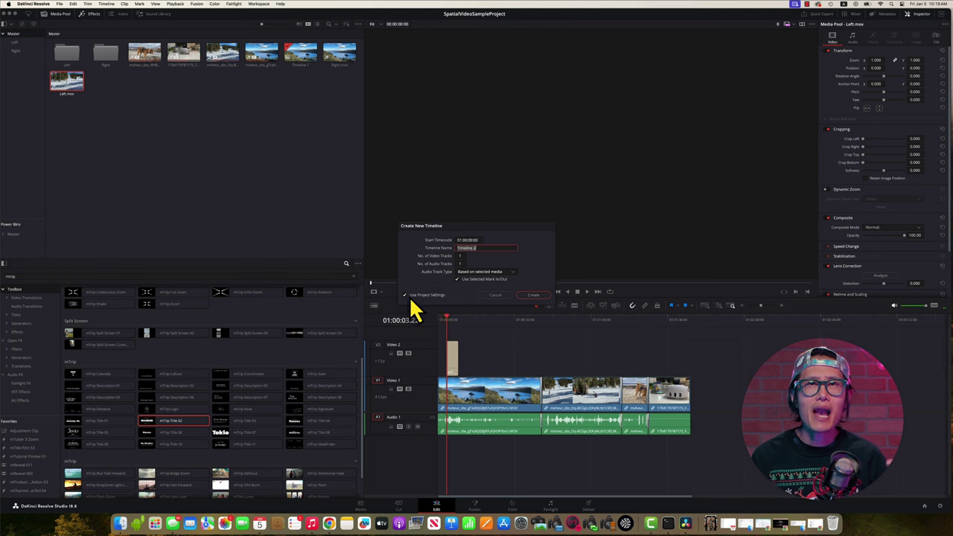
click(405, 295)
click(452, 241)
double_click(471, 260)
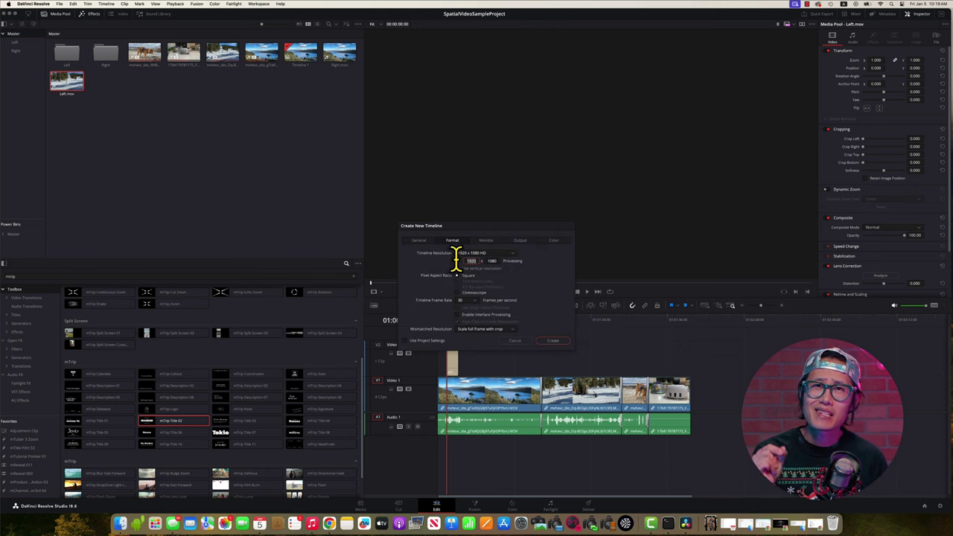
text(3840)
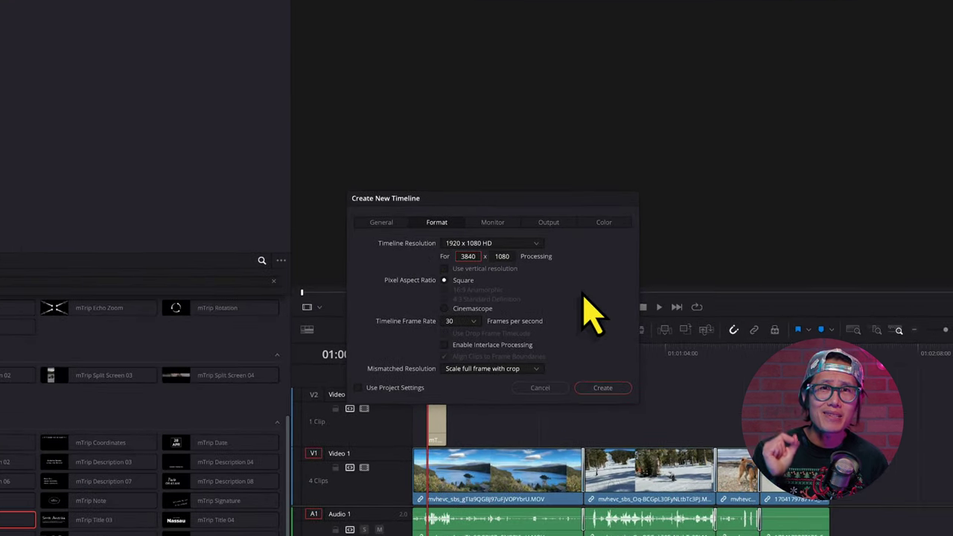
click(592, 385)
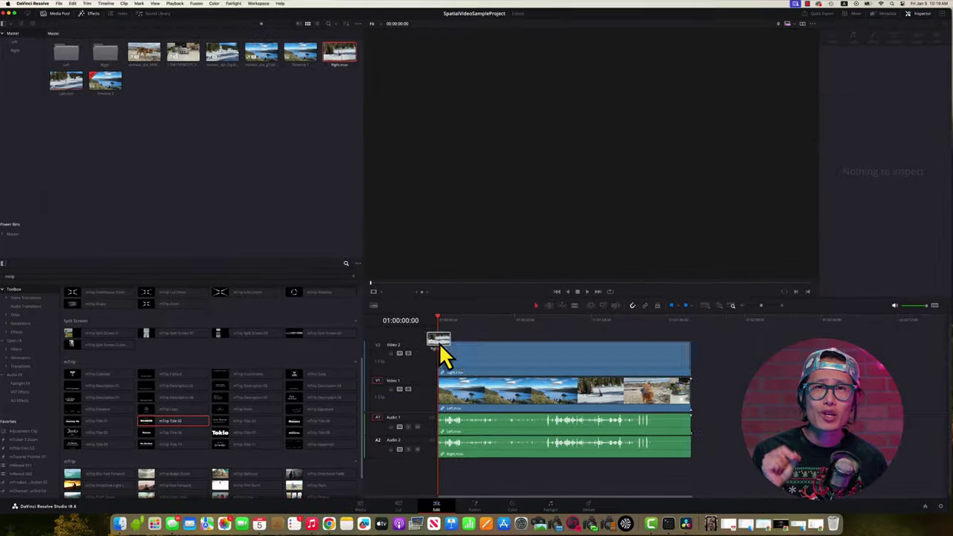
Step: Place Right.mov on Video 2 directly above Left.mov at the timeline start and remove its audio
drag(445, 356, 447, 357)
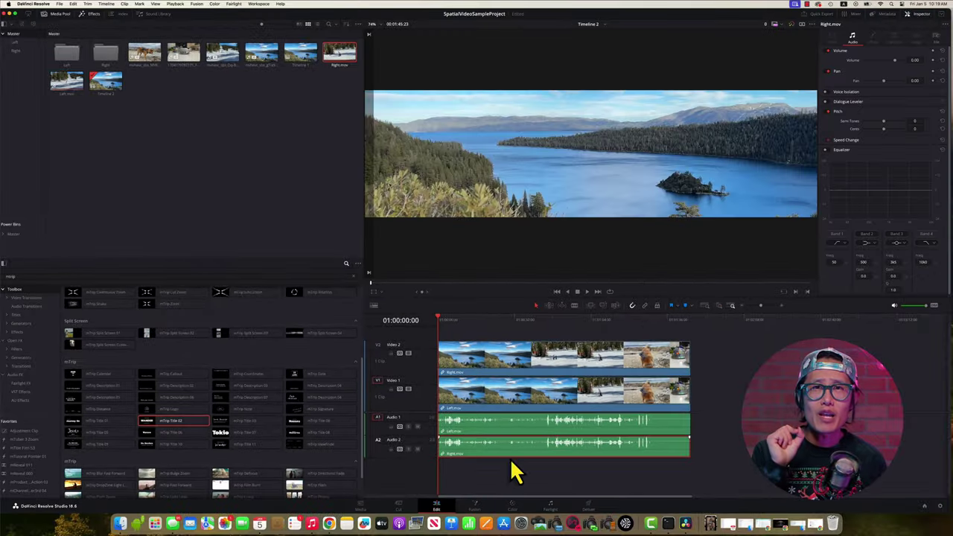
click(458, 320)
Step: Set Timeline 2's Mismatched Resolution to Center crop with no resizing
right_click(107, 91)
mouse_move(132, 94)
click(265, 95)
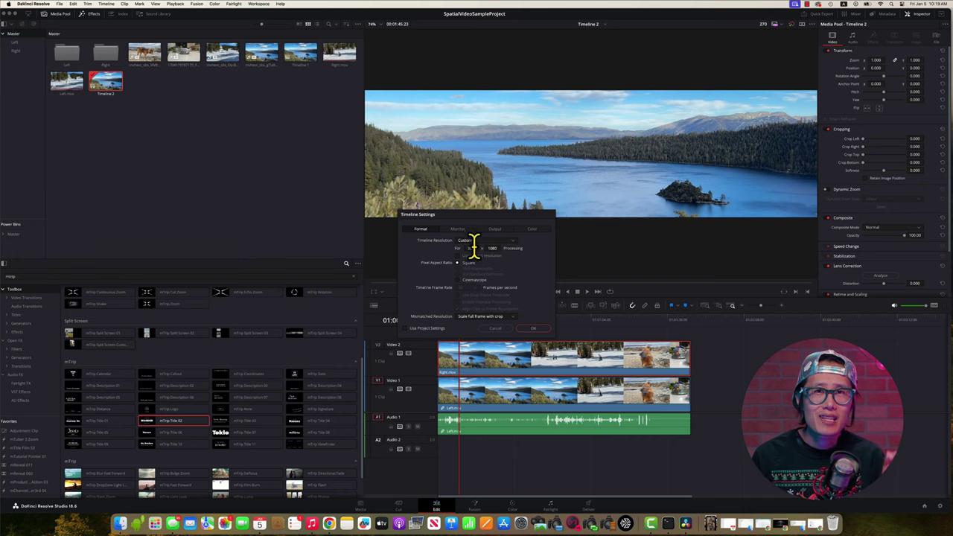
click(477, 316)
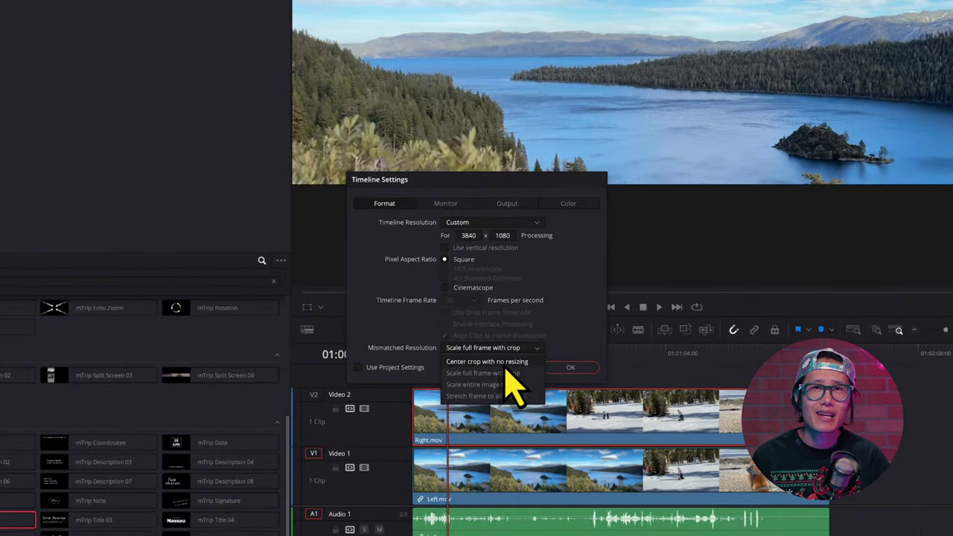
click(488, 361)
click(570, 367)
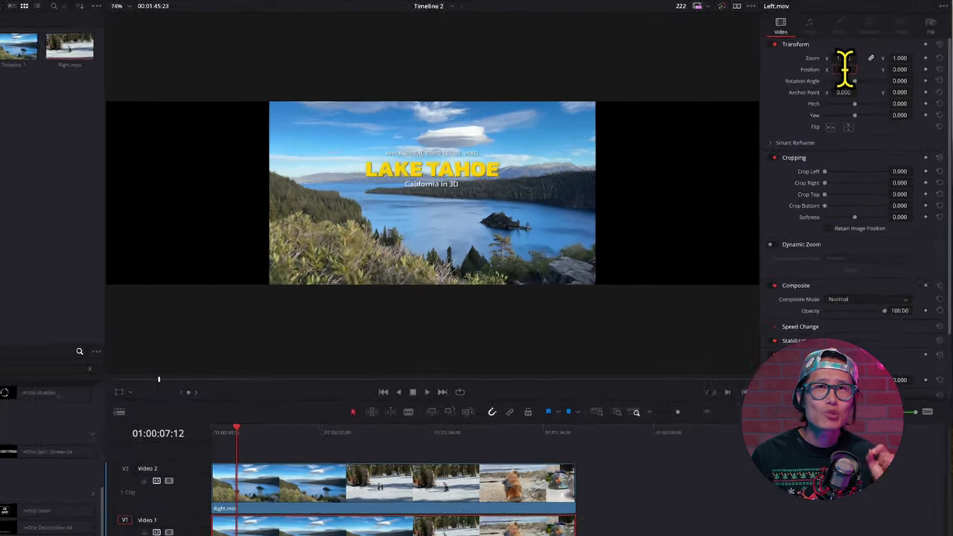
Step: Set the Position X of Left.mov to -1920 and of Right.mov to 1920 to place them side by side
text(-1920)
key(Return)
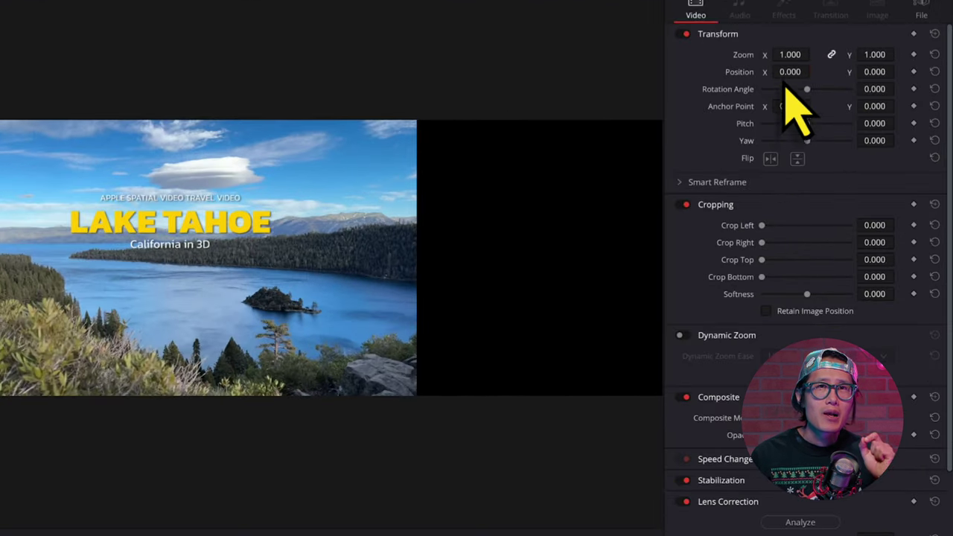
double_click(787, 73)
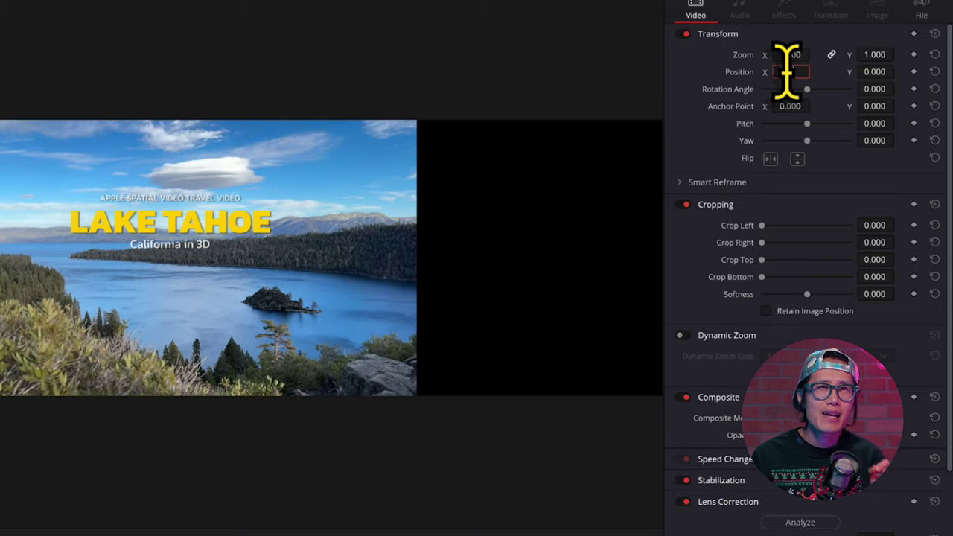
text(1920)
key(Return)
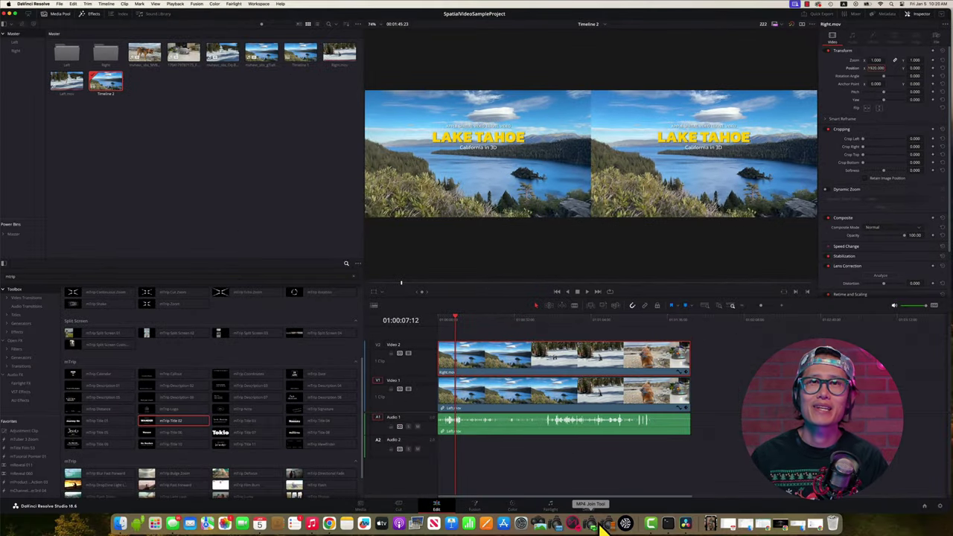
Step: Render Timeline 2 from the Deliver page as an MP4 with the H.265 codec under a new file name
click(590, 508)
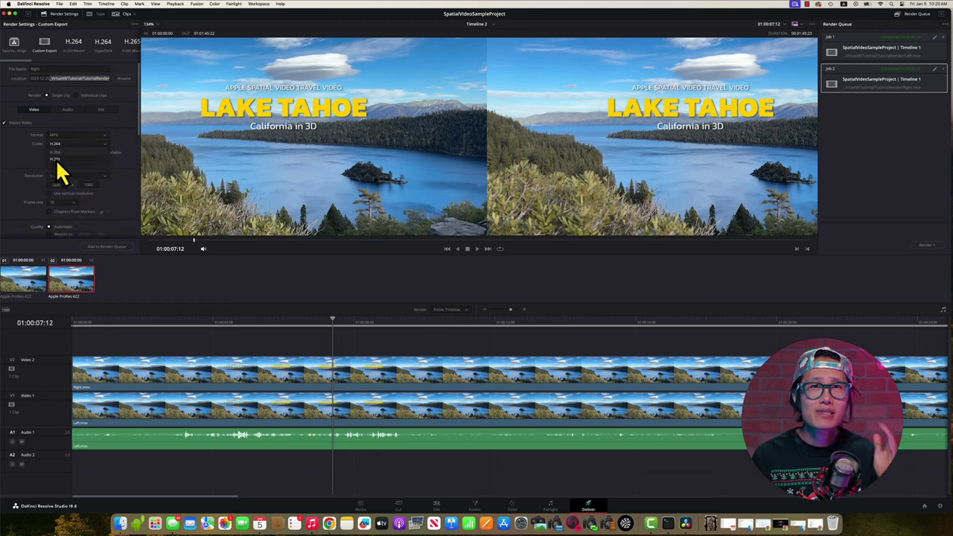
click(58, 160)
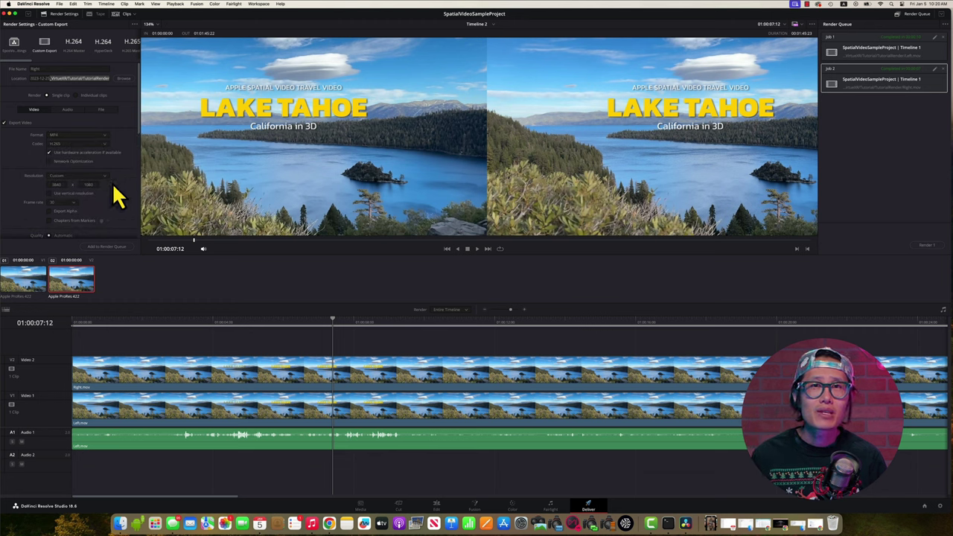
mouse_move(140, 113)
mouse_down()
mouse_move(141, 220)
mouse_move(141, 95)
mouse_up()
double_click(35, 68)
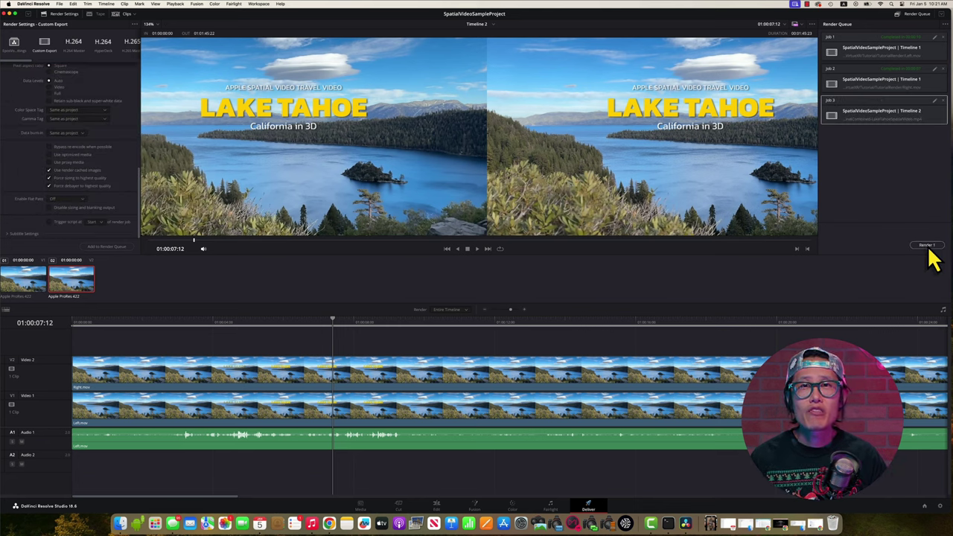
click(929, 247)
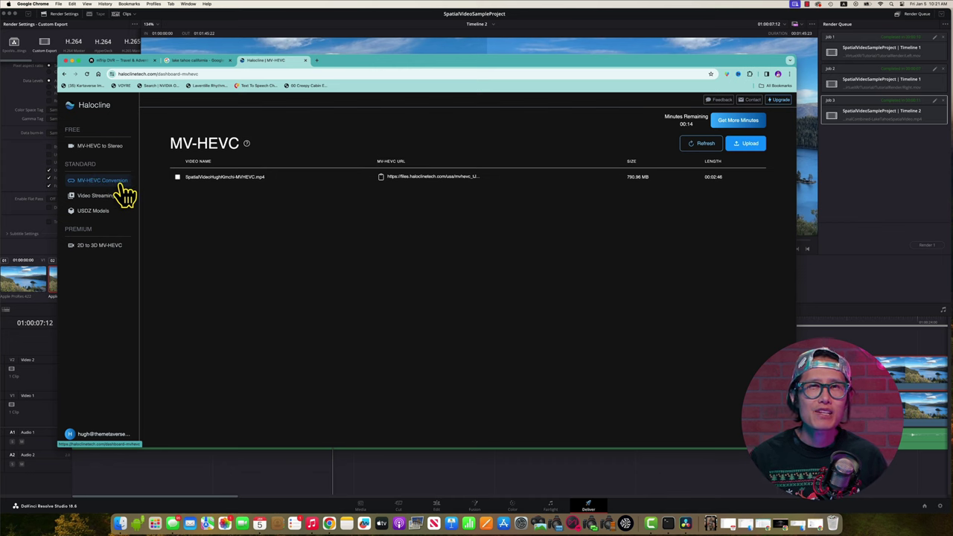
Step: Switch to Halocline in Chrome and look over the MV-HEVC Conversion page's refresh and upload options
click(704, 143)
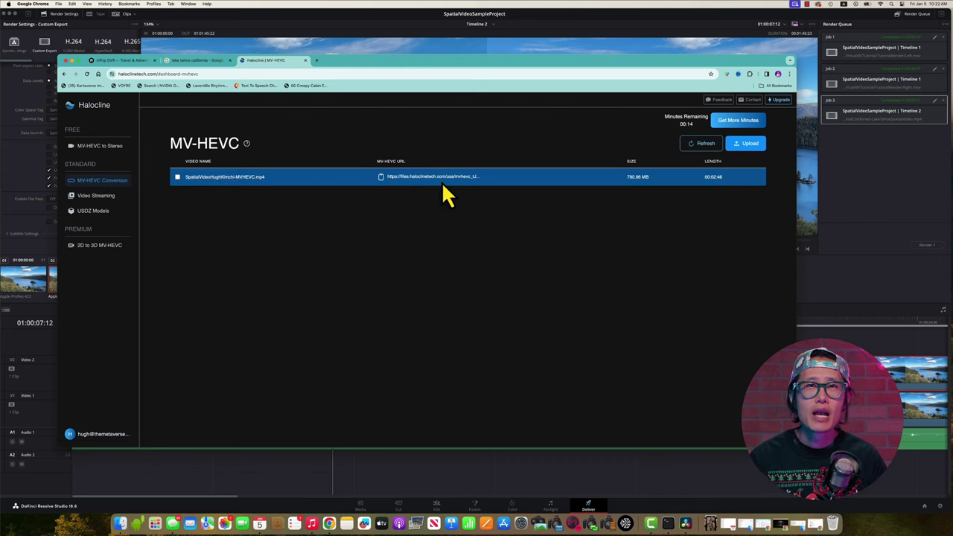
click(699, 134)
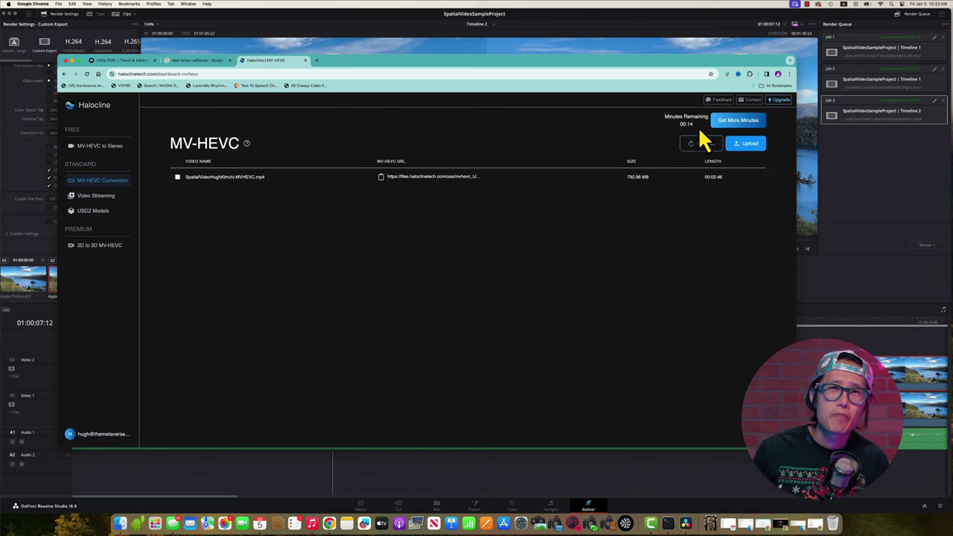
click(746, 145)
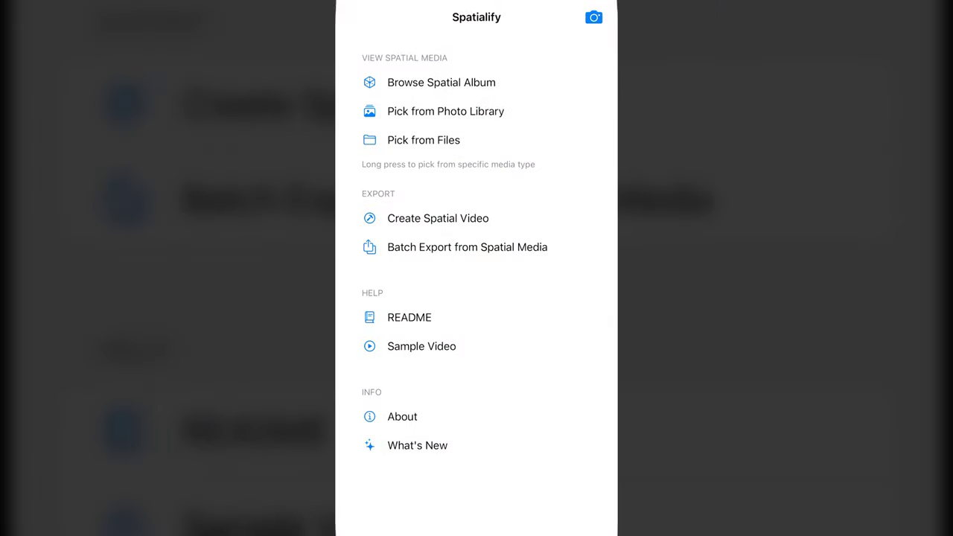
Step: Switch to Spatialify and start creating a spatial video with the Full Side-By-Side input format
scroll(476, 268, up, 1)
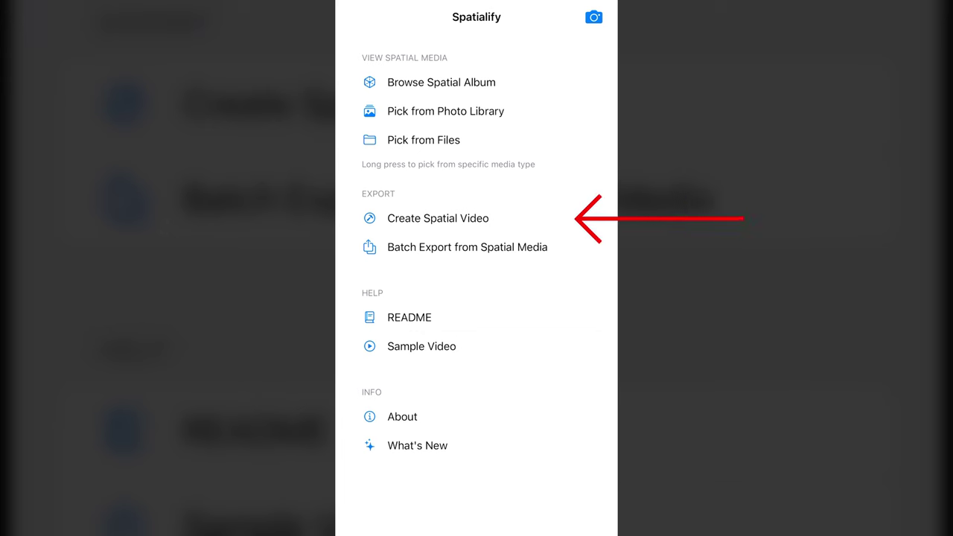
click(438, 218)
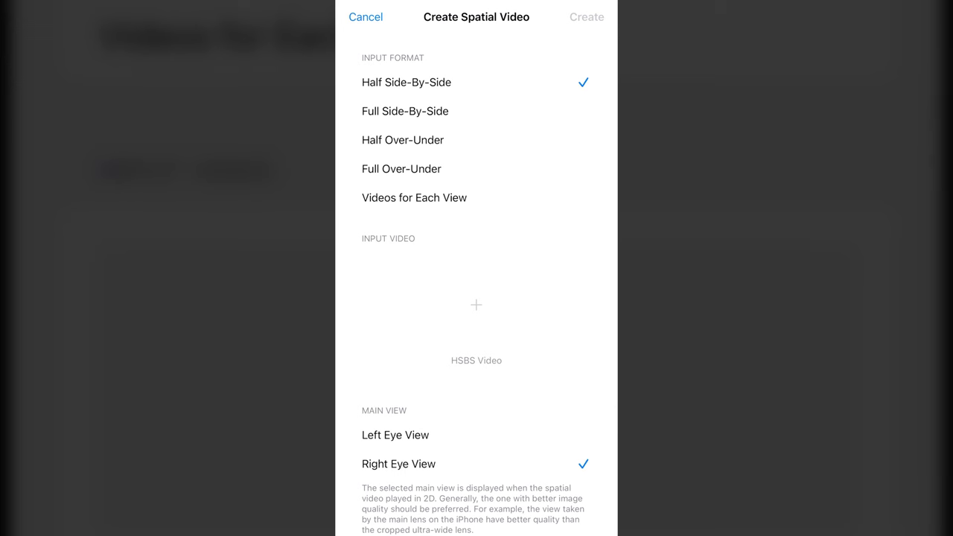
click(405, 111)
Step: Pick the side-by-side Lake Tahoe video from the photo library as the input video
click(476, 305)
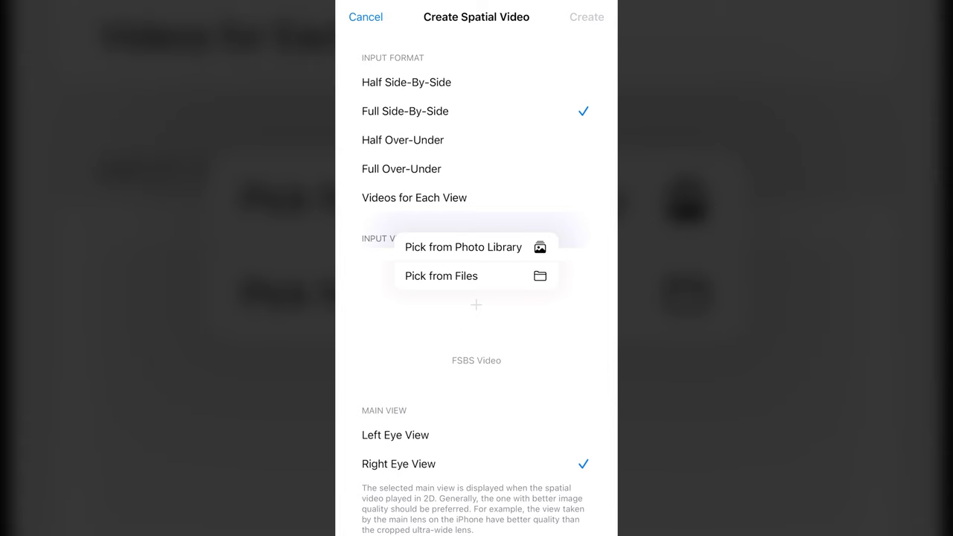
click(463, 247)
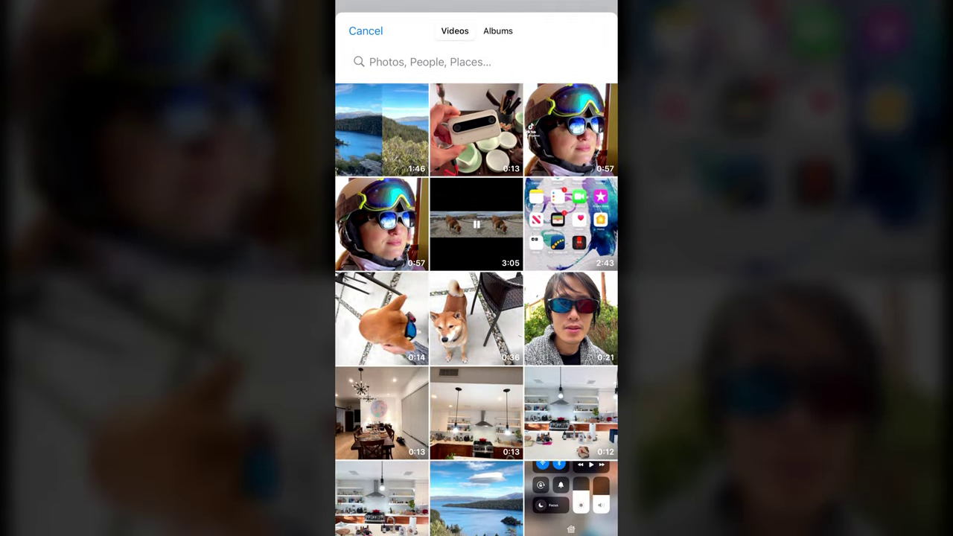
click(382, 129)
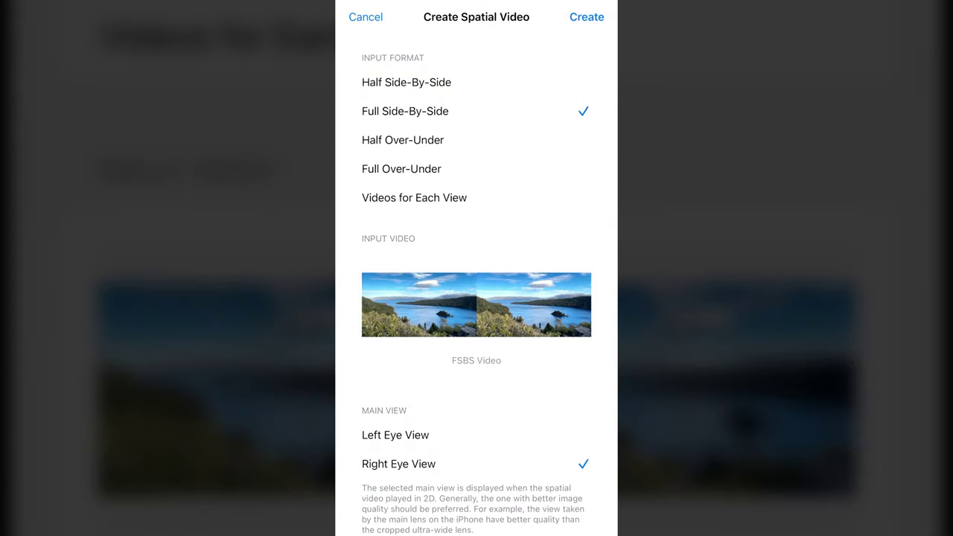
Step: Set the main view to Left Eye View and the camera distance to 66 mm
click(396, 435)
scroll(477, 298, down, 5)
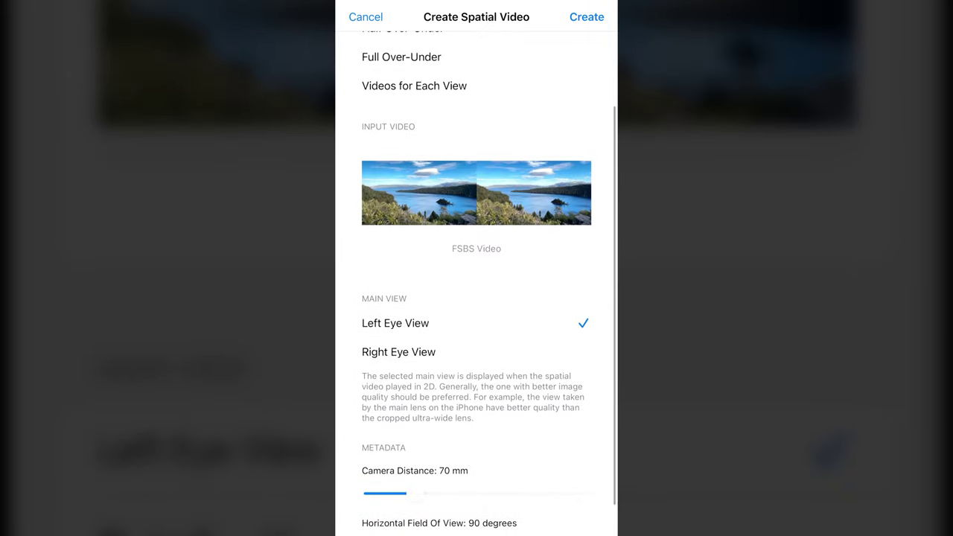
drag(408, 434, 407, 433)
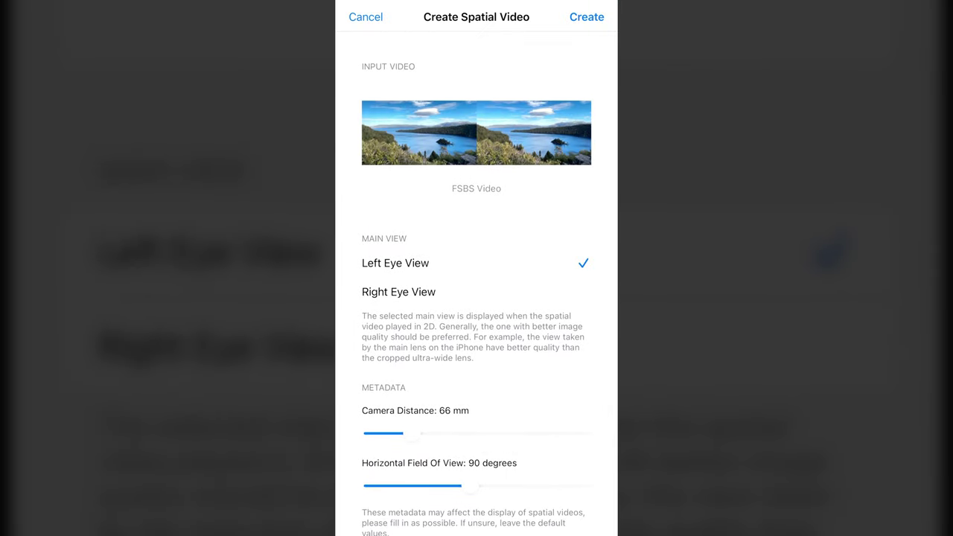